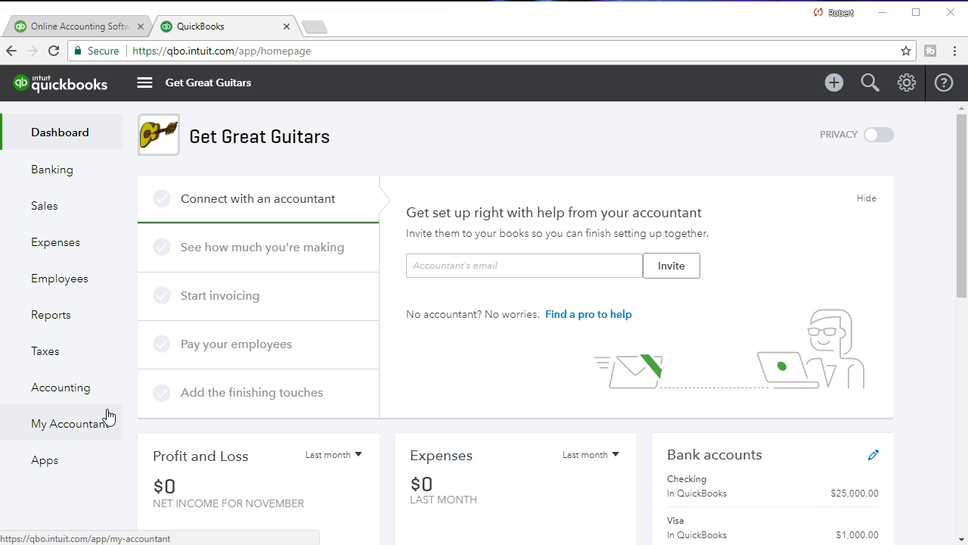
# - Find the Transaction List by Date report among the reports and open it
pyautogui.click(83, 326)
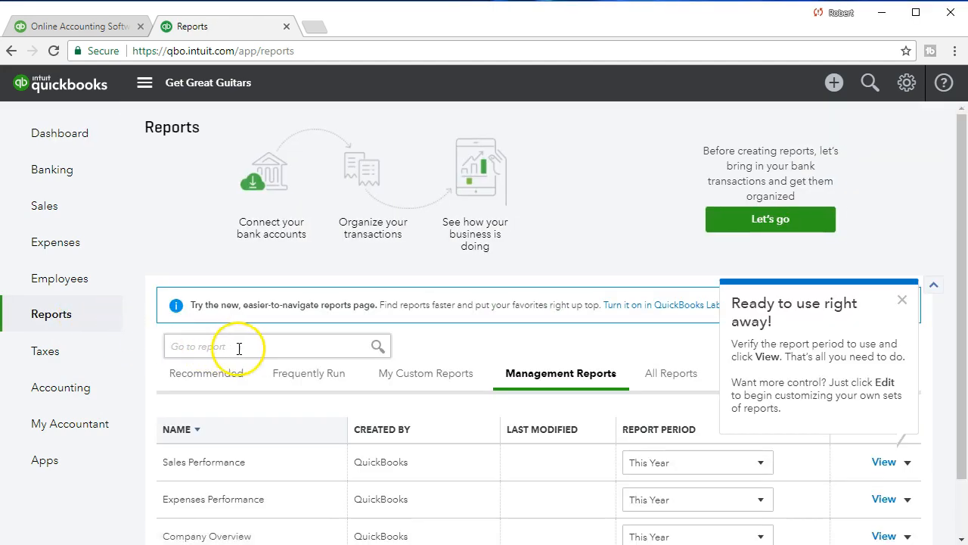
pyautogui.click(240, 348)
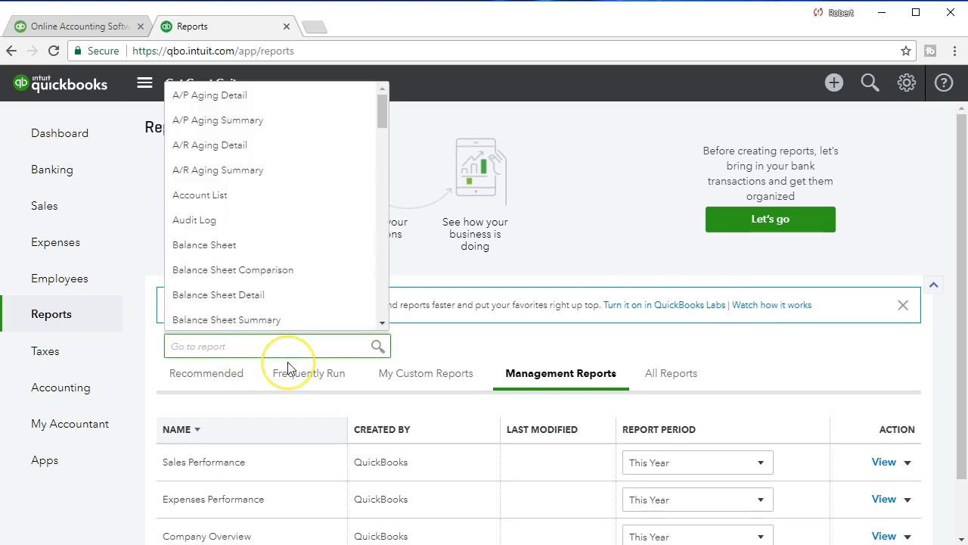
pyautogui.click(282, 342)
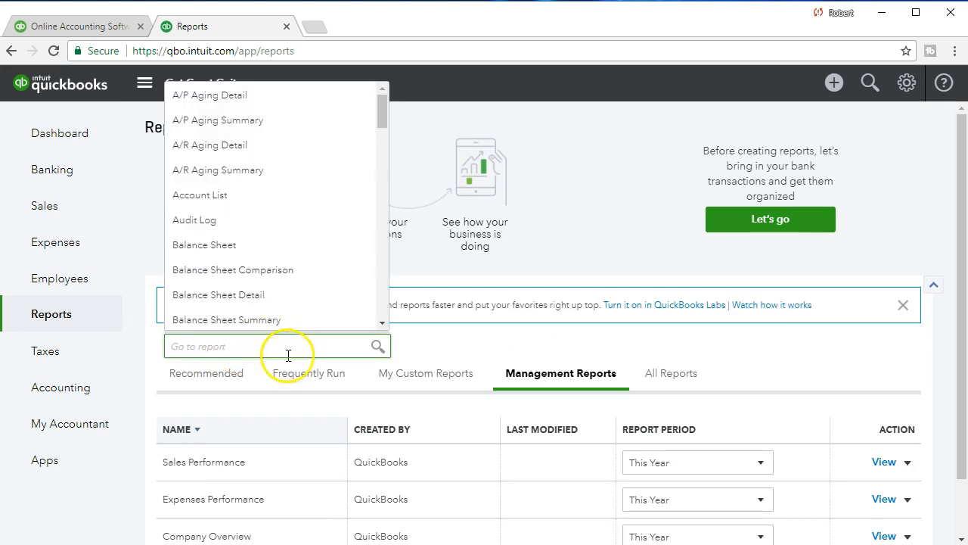
pyautogui.write('t')
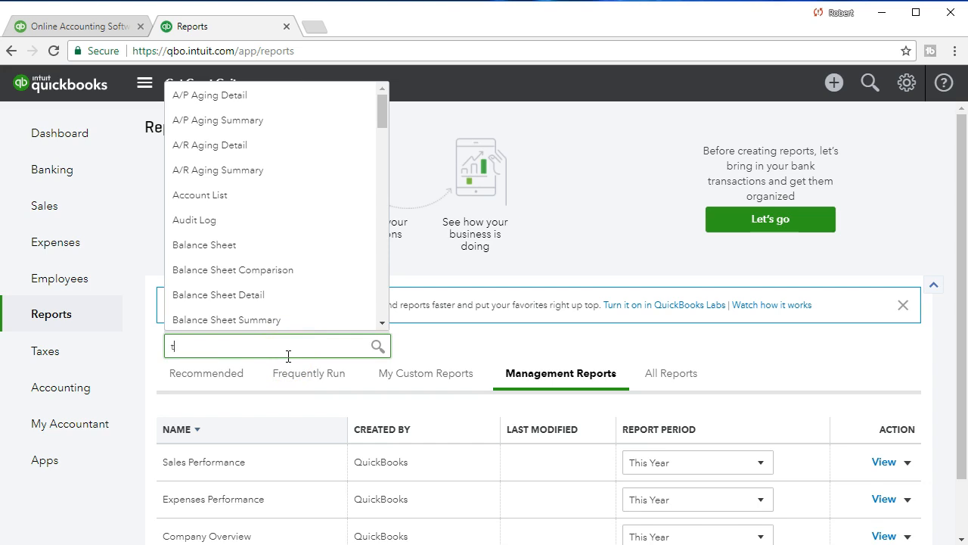
pyautogui.write('ransaction')
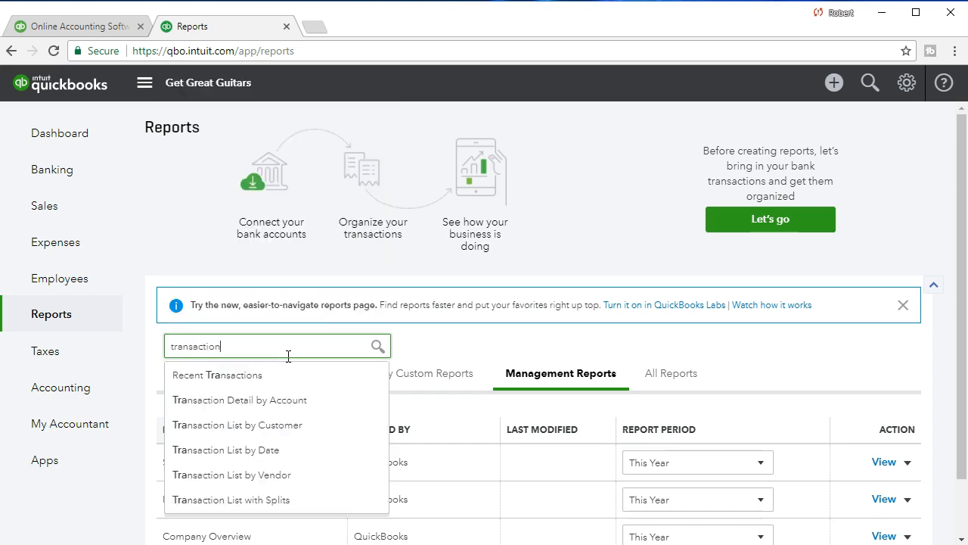
pyautogui.write(' list by dat')
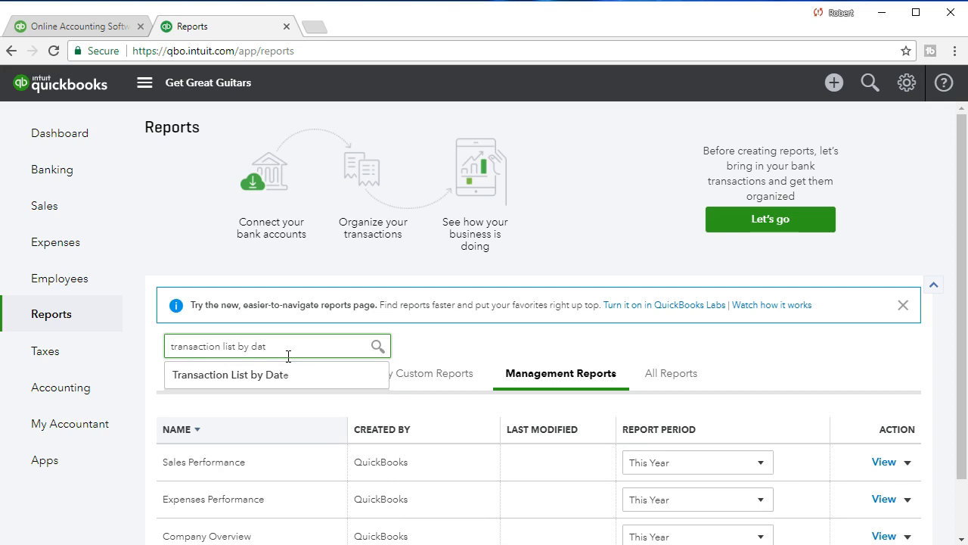
pyautogui.click(275, 369)
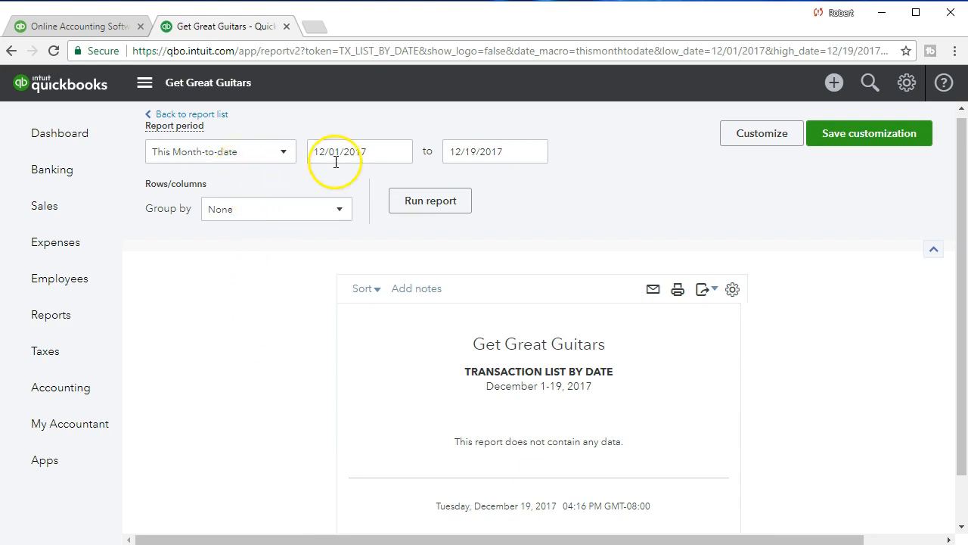
# - Set the report period to 12/31/2020 through 12/31/2020 and run the report
pyautogui.moveTo(376, 157); pyautogui.dragTo(301, 153)
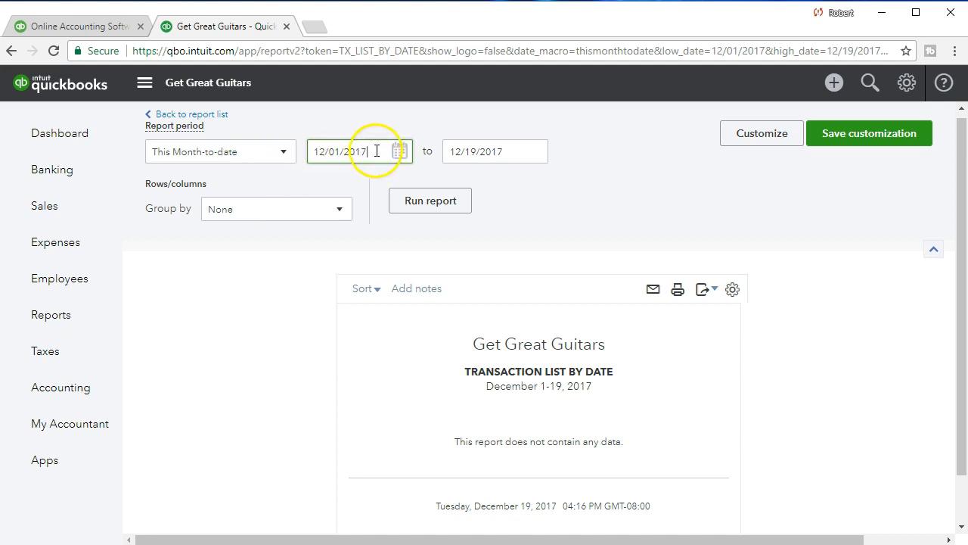
pyautogui.moveTo(378, 151); pyautogui.dragTo(270, 154)
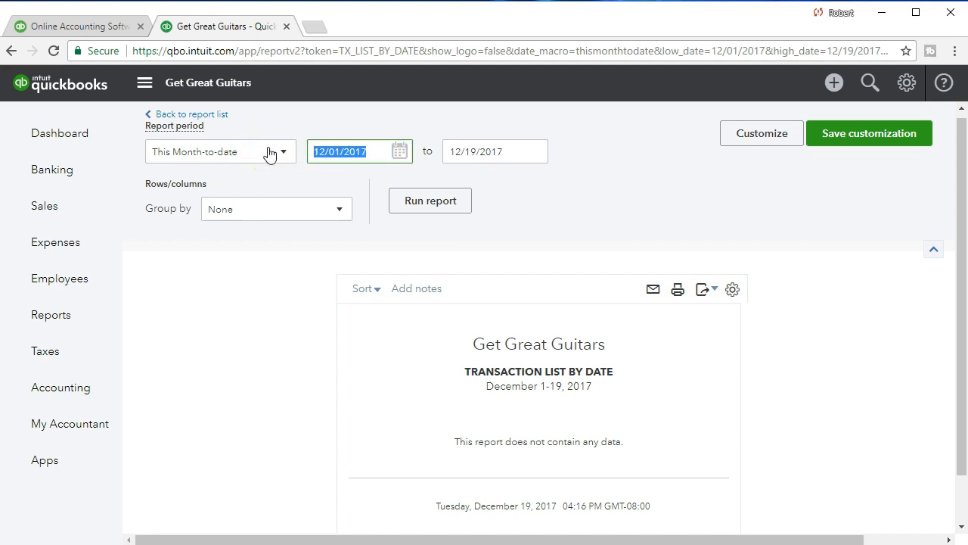
pyautogui.write('123120')
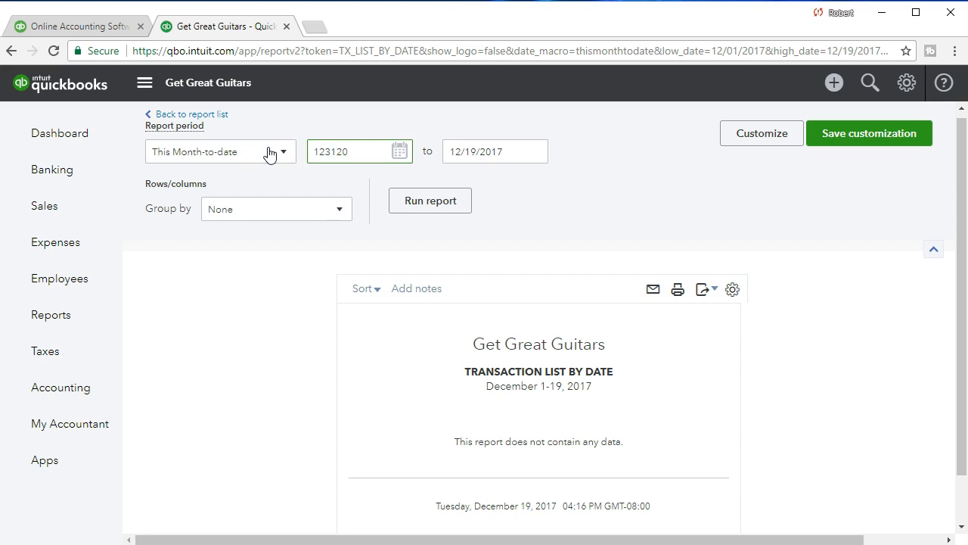
pyautogui.press('Tab')
pyautogui.write('12')
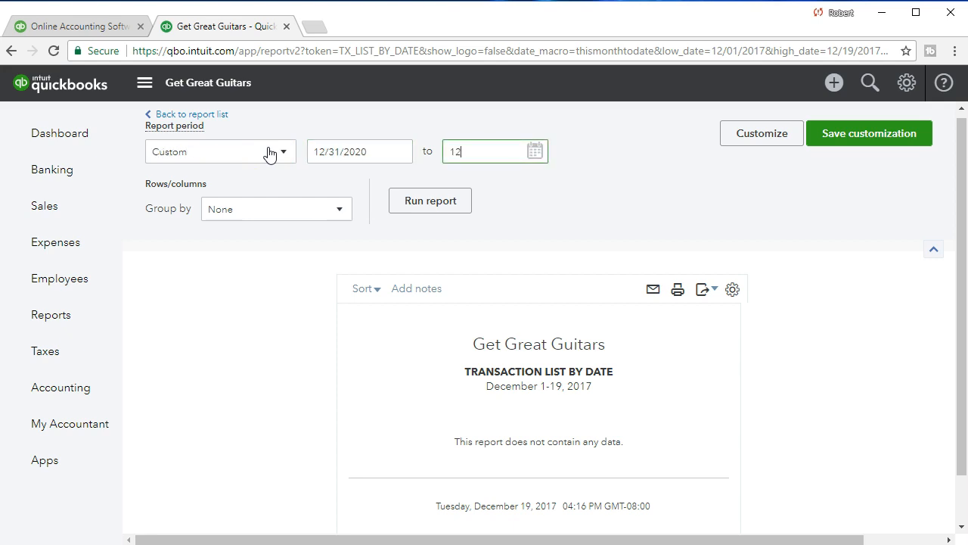
pyautogui.write('/31/20')
pyautogui.press('Tab')
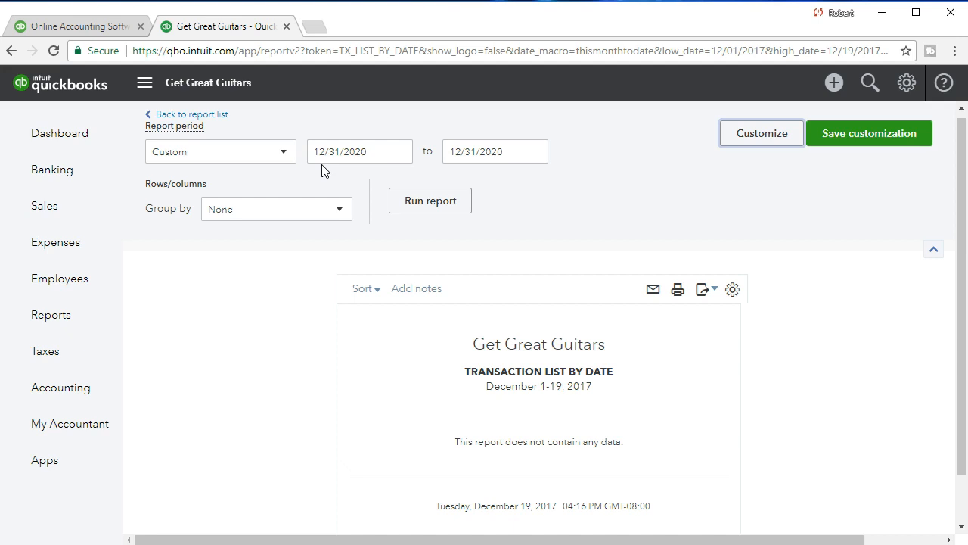
pyautogui.click(408, 209)
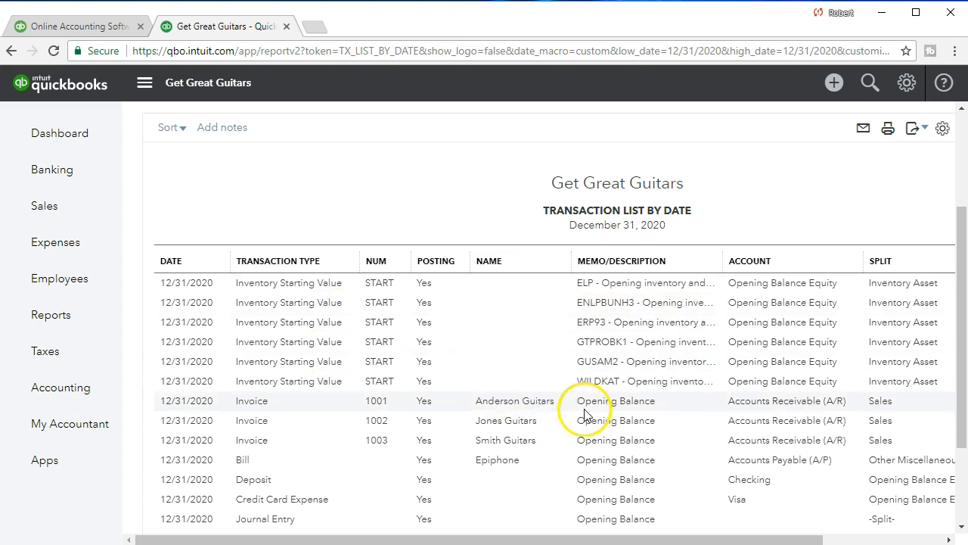
# - Examine the report's transaction types, names, accounts, split accounts and amounts, along with its date range
pyautogui.click(261, 426)
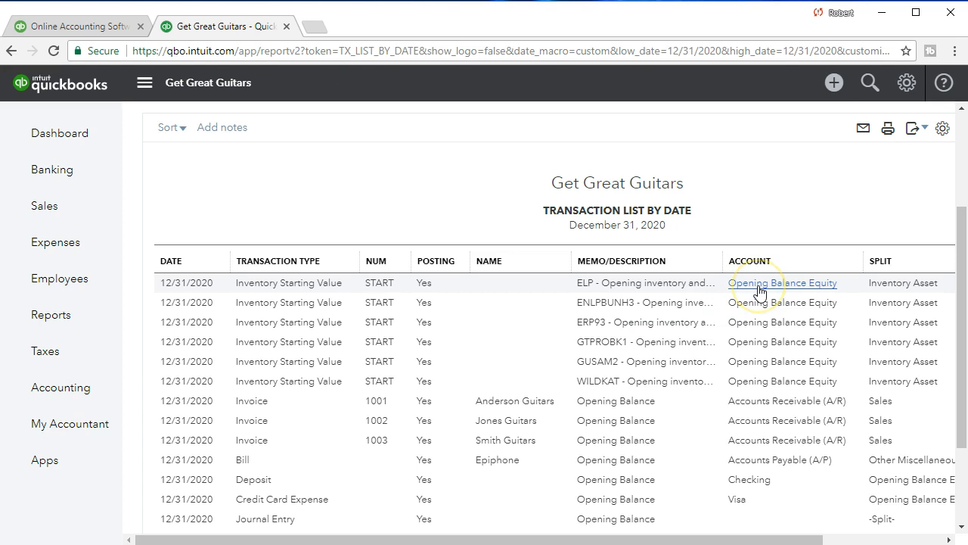
pyautogui.moveTo(762, 541); pyautogui.dragTo(863, 540)
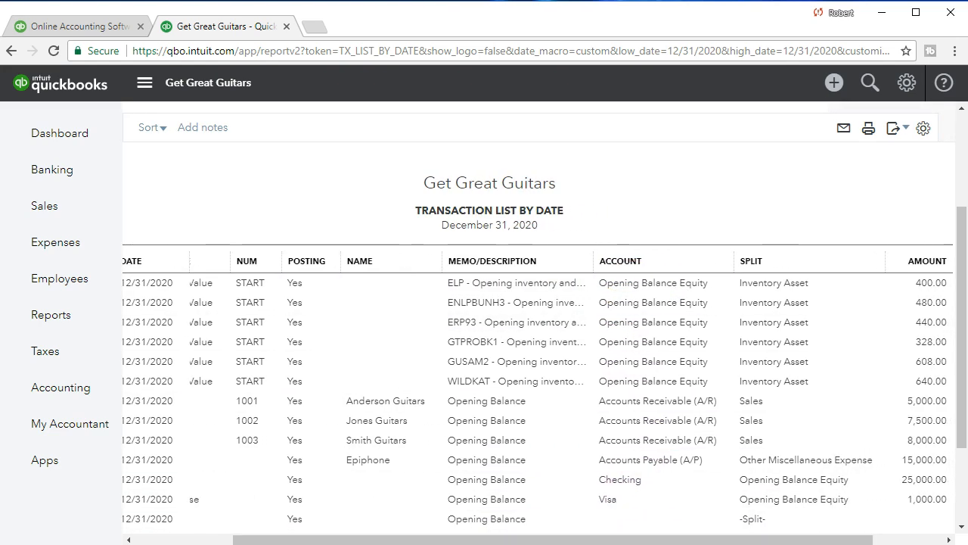
pyautogui.click(802, 289)
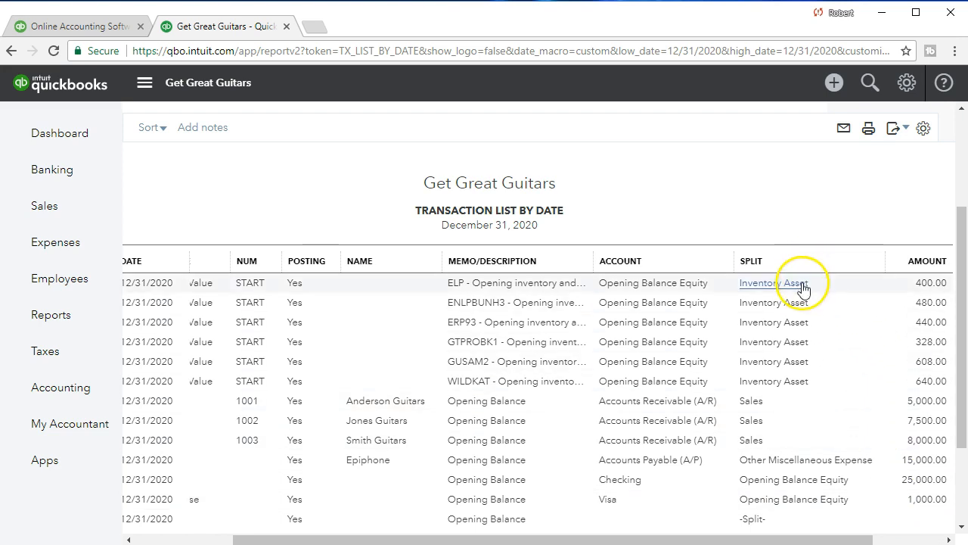
pyautogui.scroll(-1, 894, 333)
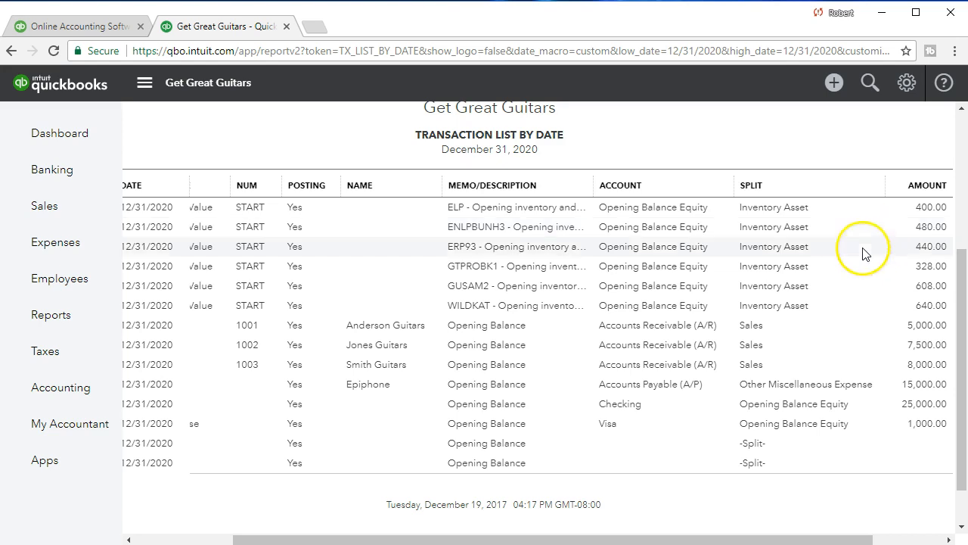
pyautogui.scroll(3, 563, 406)
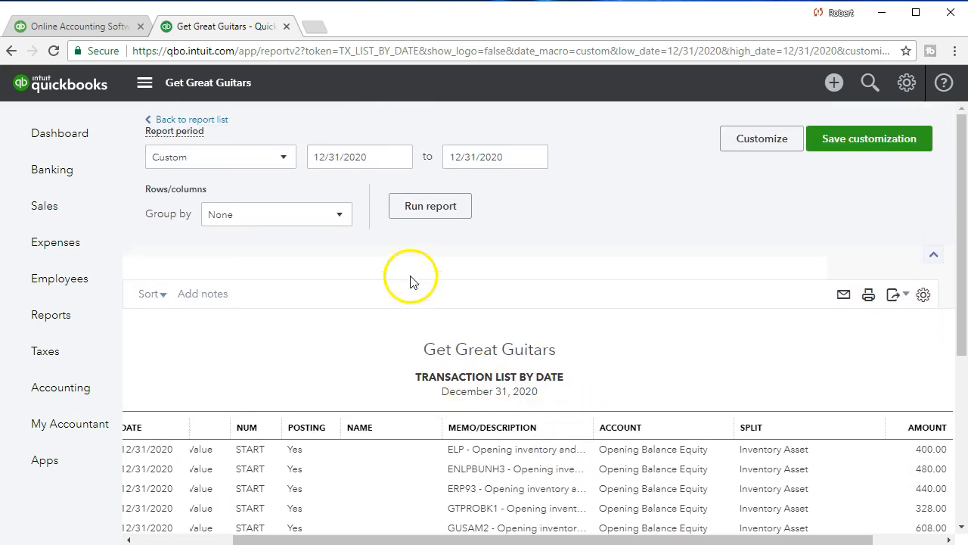
pyautogui.click(385, 157)
pyautogui.click(385, 156)
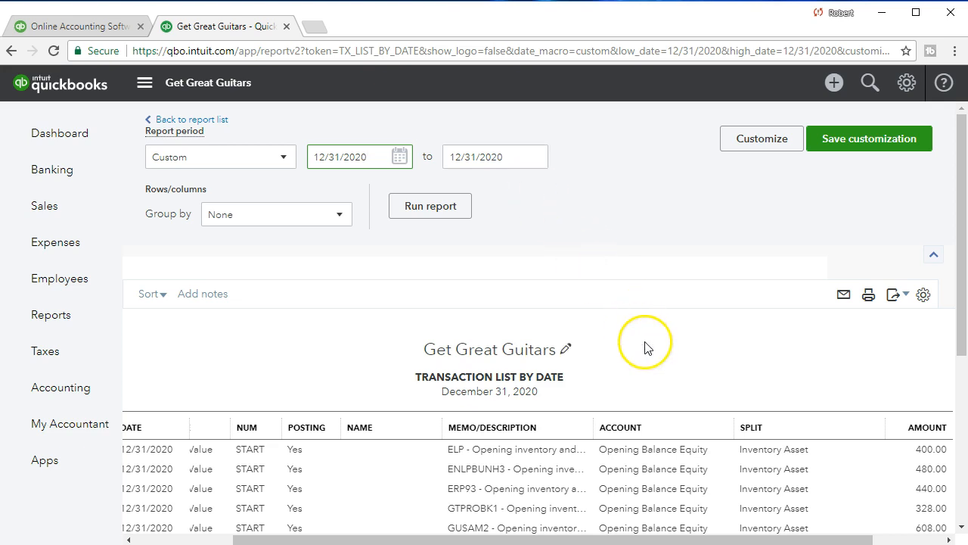
pyautogui.scroll(-2, 643, 341)
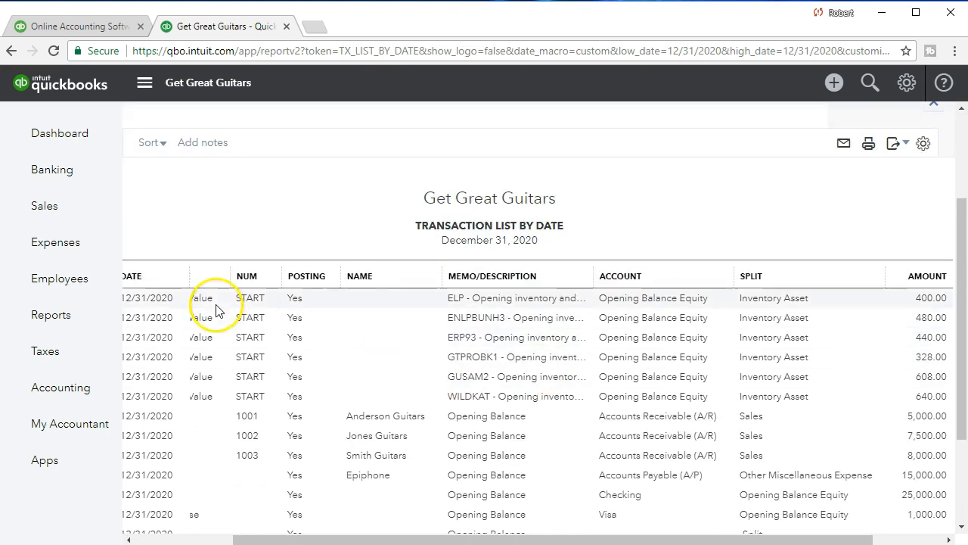
pyautogui.scroll(-1, 222, 356)
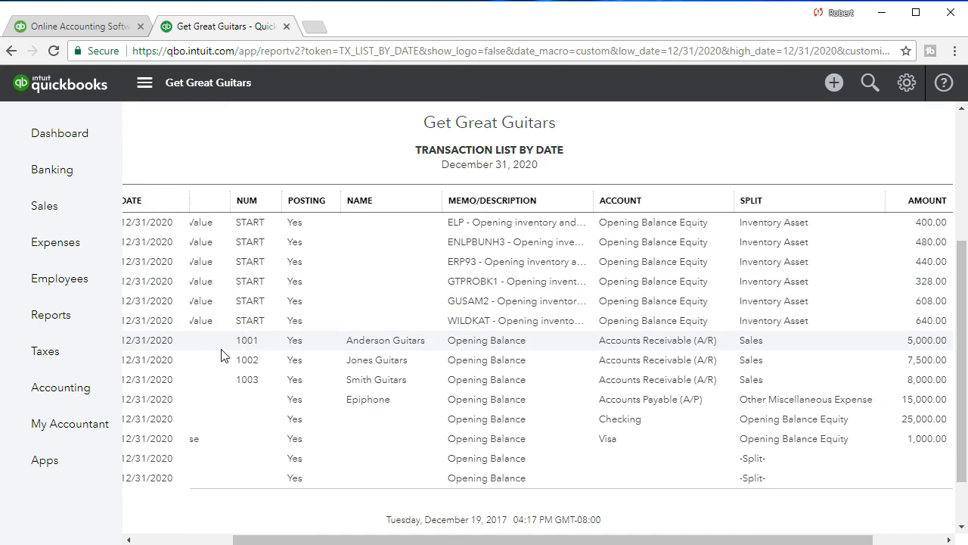
# - Set the start date of the report period to 12/31/2019
pyautogui.scroll(3, 222, 356)
pyautogui.click(373, 158)
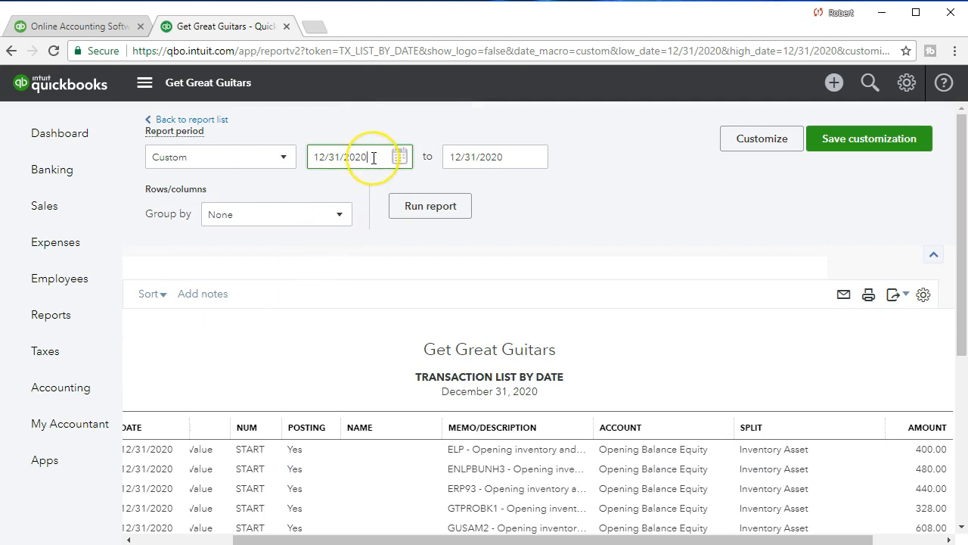
pyautogui.press('BackSpace')
pyautogui.press('BackSpace')
pyautogui.write('99')
pyautogui.click(379, 160)
pyautogui.press('BackSpace')
pyautogui.press('BackSpace')
pyautogui.write('19')
# - Set the end date of the report period to 12/31/2021 and run the report again
pyautogui.click(518, 161)
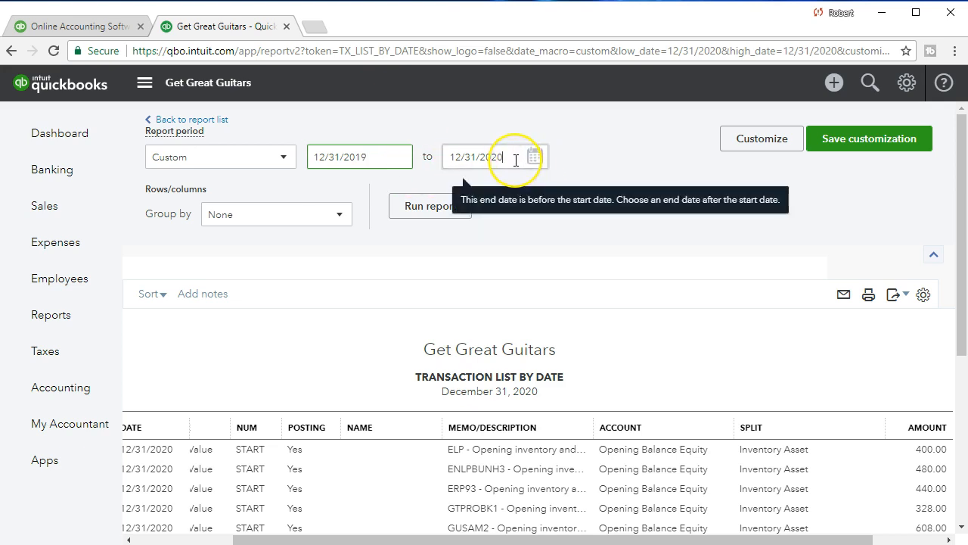
pyautogui.press('Right')
pyautogui.press('BackSpace')
pyautogui.write('1')
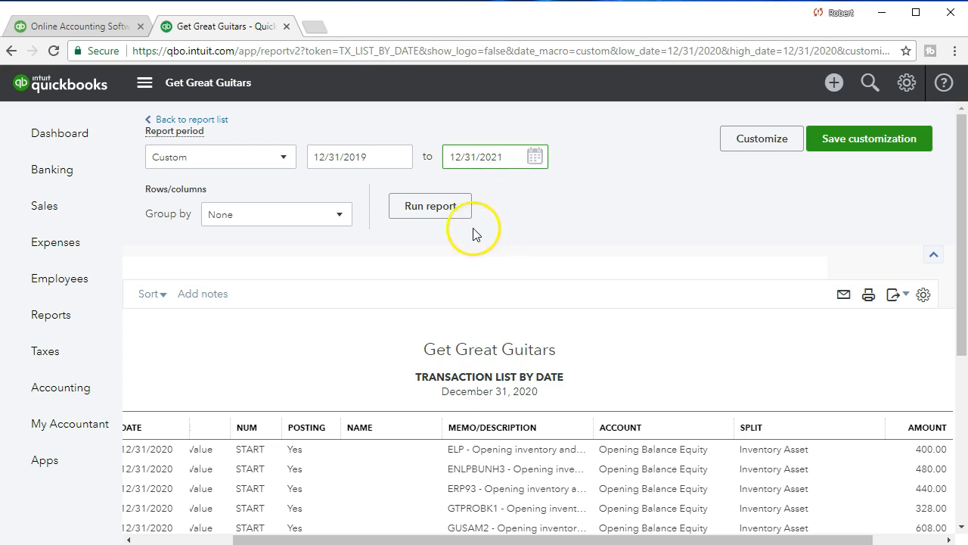
pyautogui.click(436, 205)
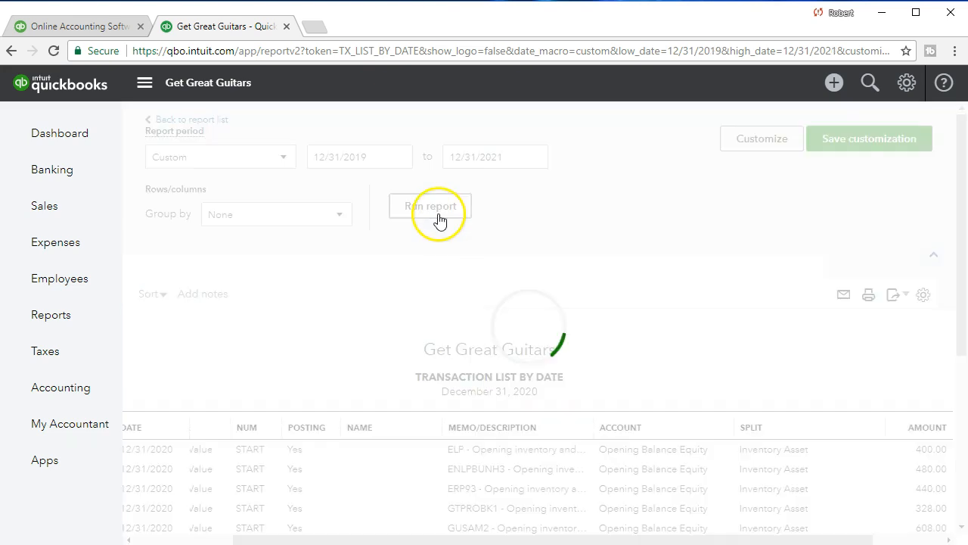
# - Open the ELP inventory starting value from the report, review its quantity, cost and accounts, and close it without saving
pyautogui.scroll(-2, 446, 250)
pyautogui.scroll(-2, 453, 279)
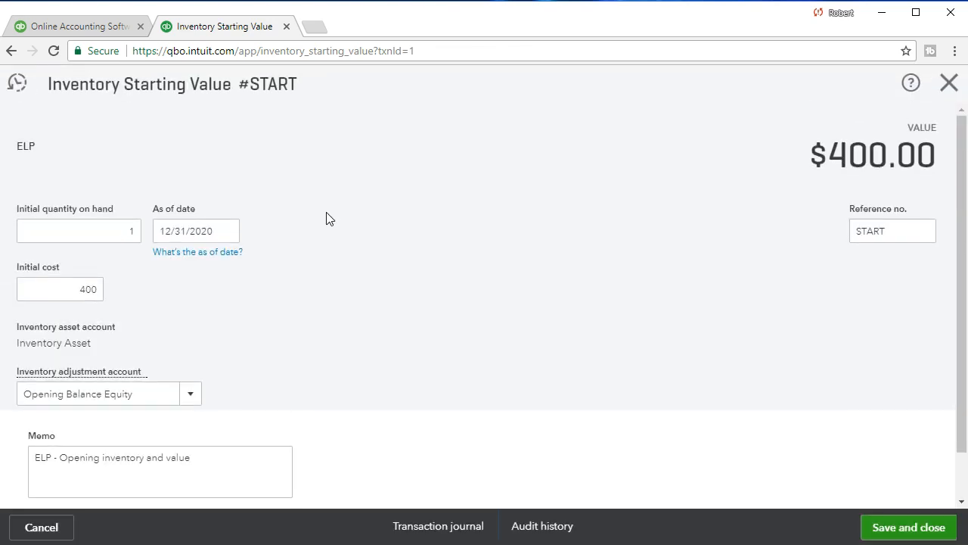
pyautogui.click(136, 123)
pyautogui.scroll(-1, 633, 280)
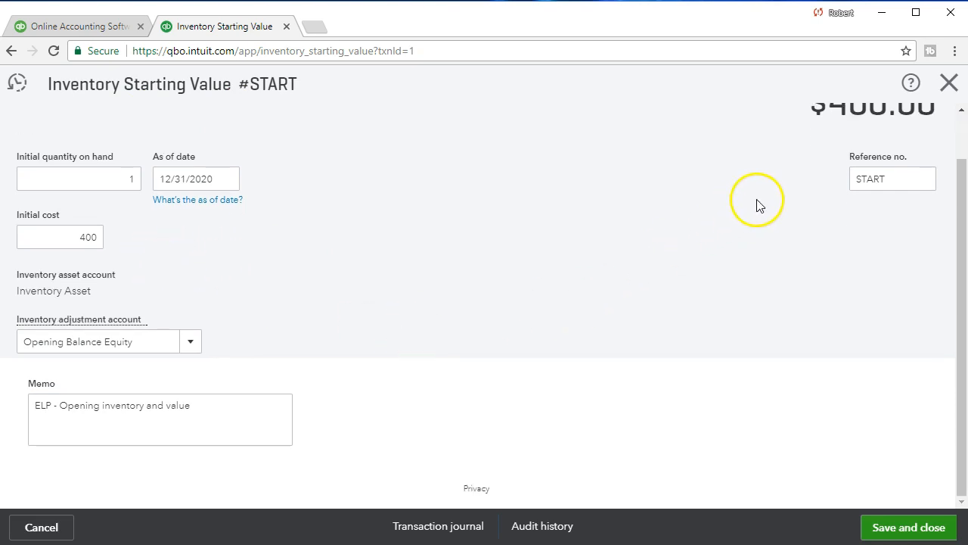
pyautogui.click(947, 83)
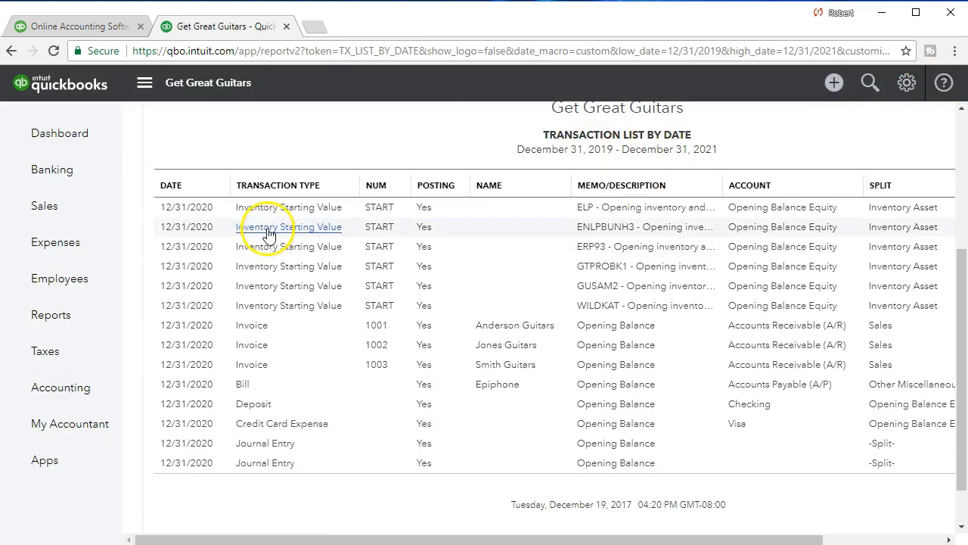
# - Open the Anderson Guitars invoice from the report, review its dates and line items, and close it without saving
pyautogui.click(244, 328)
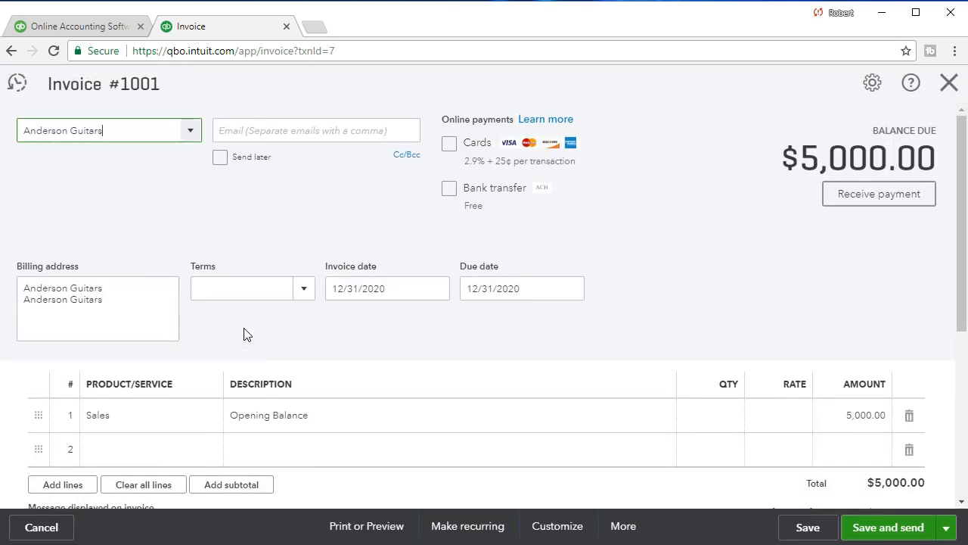
pyautogui.click(369, 339)
pyautogui.scroll(-1, 687, 311)
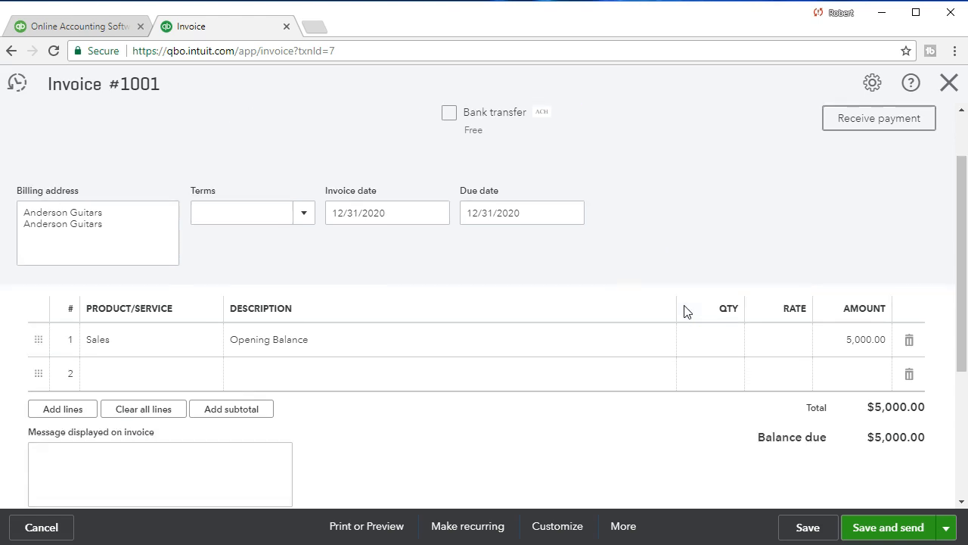
pyautogui.scroll(1, 687, 311)
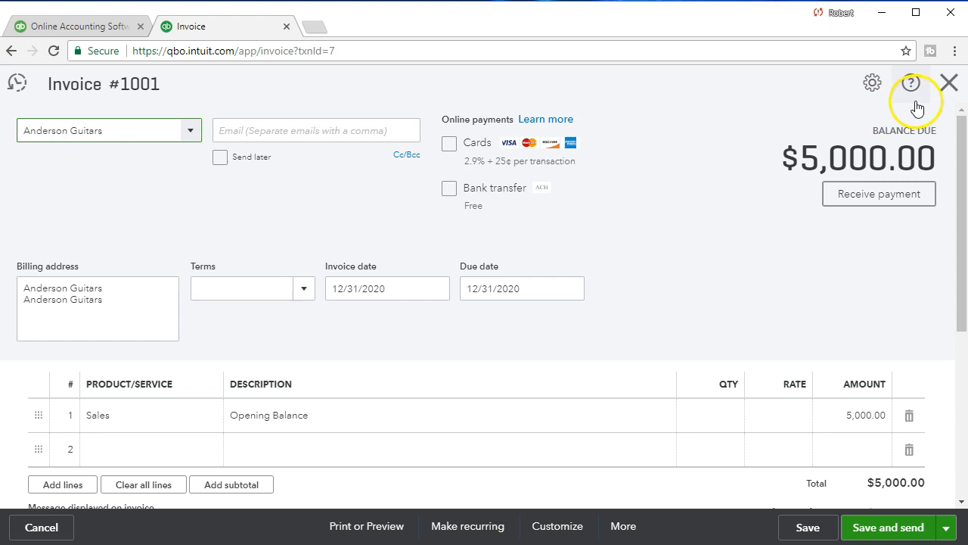
pyautogui.click(949, 89)
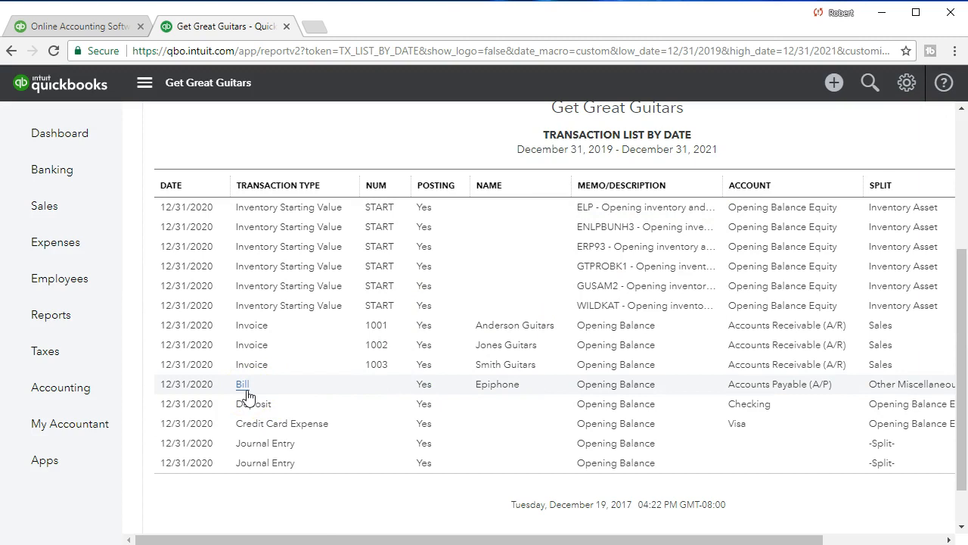
# - Review the Epiphone bill from the report, close it, and open the Checking account deposit
pyautogui.click(246, 389)
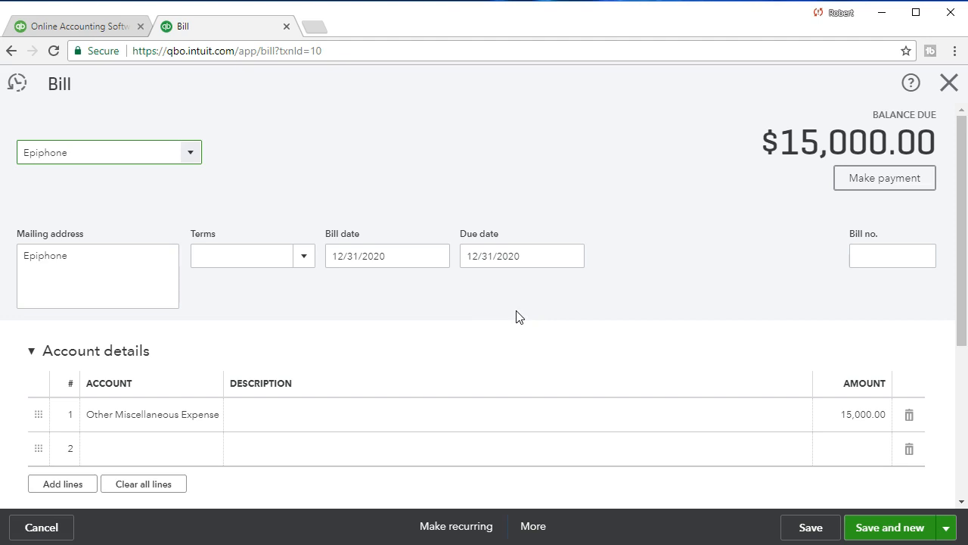
pyautogui.click(947, 85)
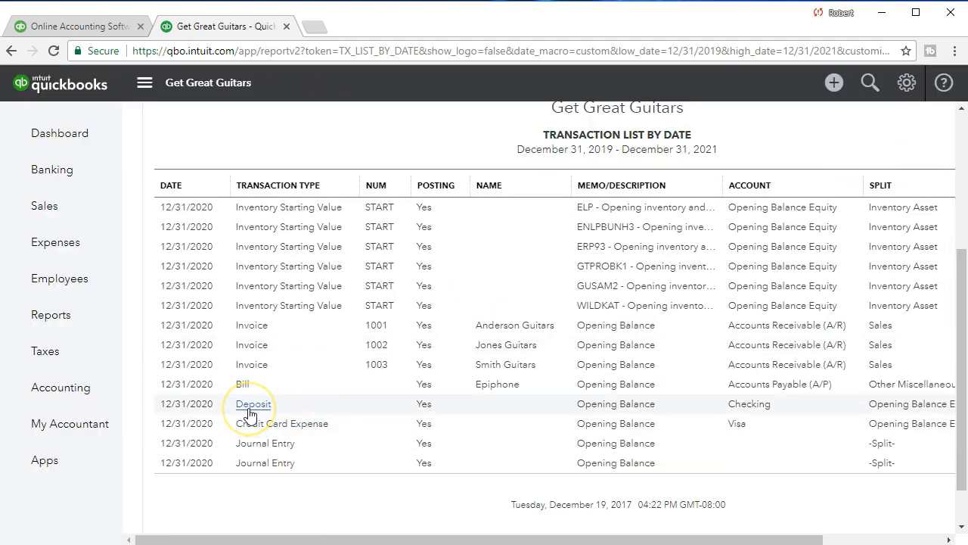
pyautogui.click(250, 407)
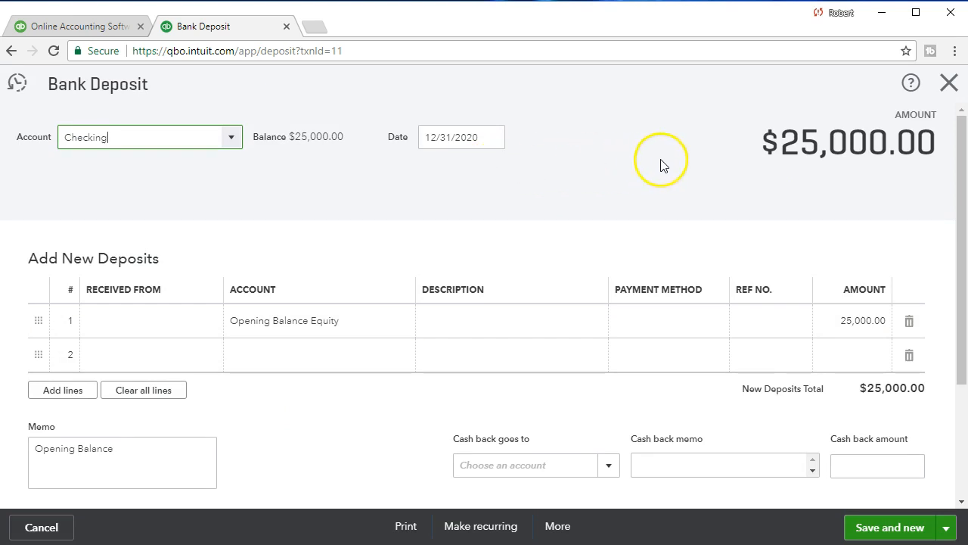
# - Close the Checking deposit, open the Loan Payable journal entry, review its debit and credit lines, and close it without saving
pyautogui.click(948, 90)
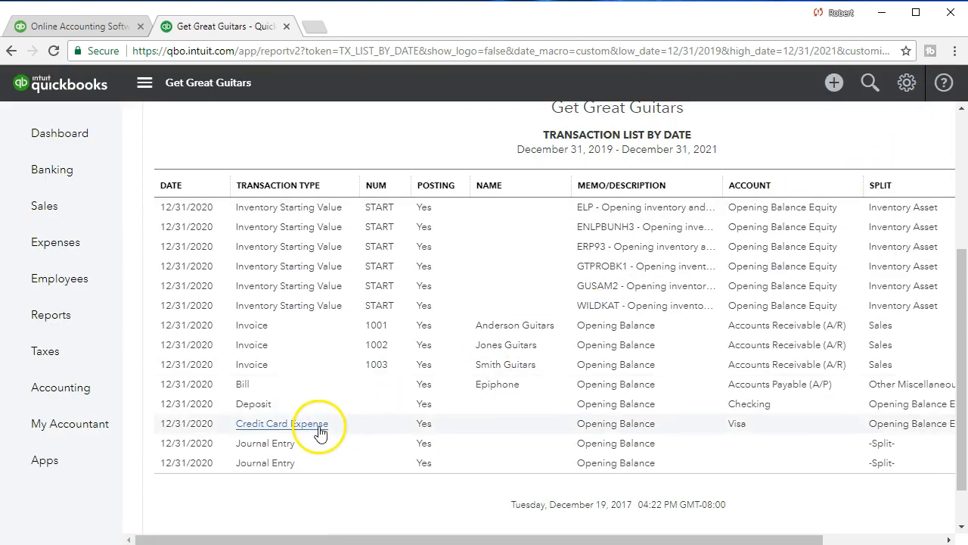
pyautogui.click(282, 447)
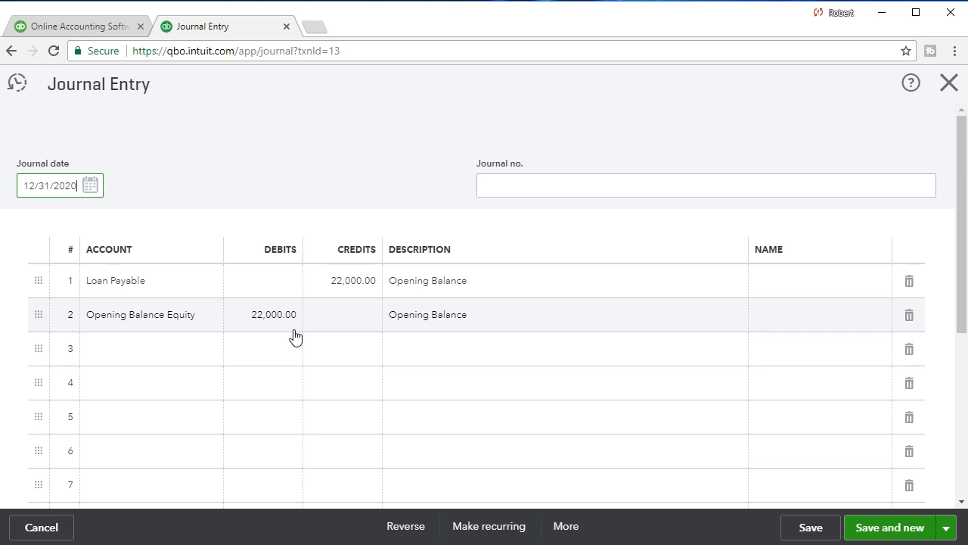
pyautogui.click(300, 291)
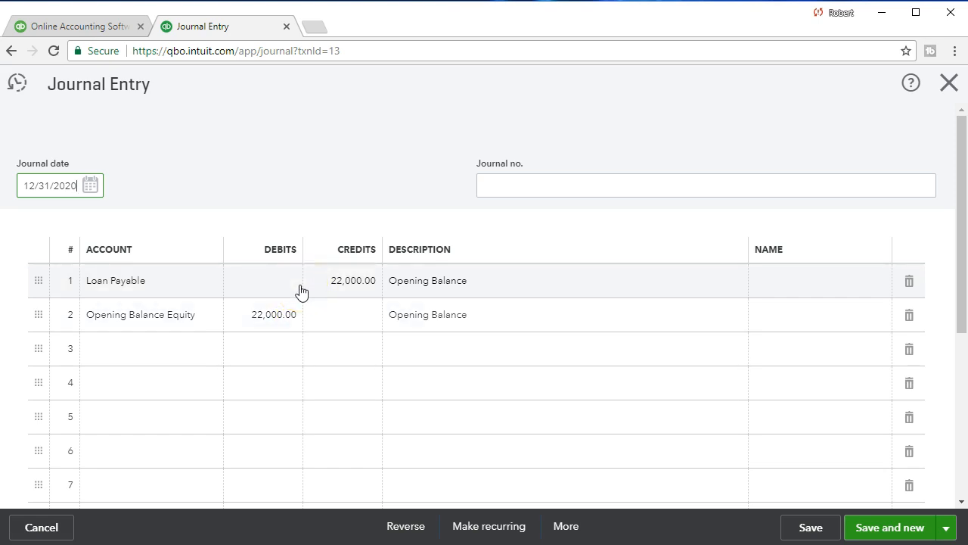
pyautogui.click(335, 279)
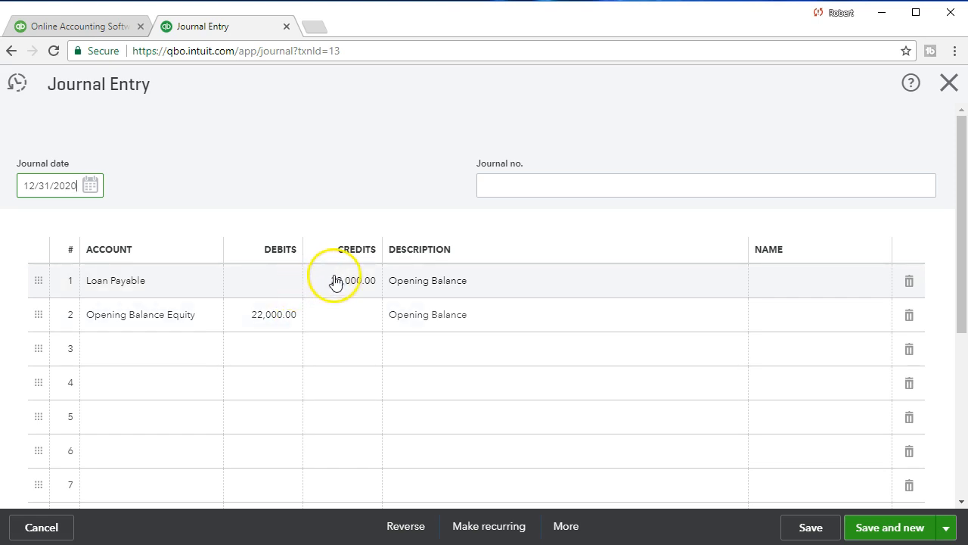
pyautogui.click(329, 270)
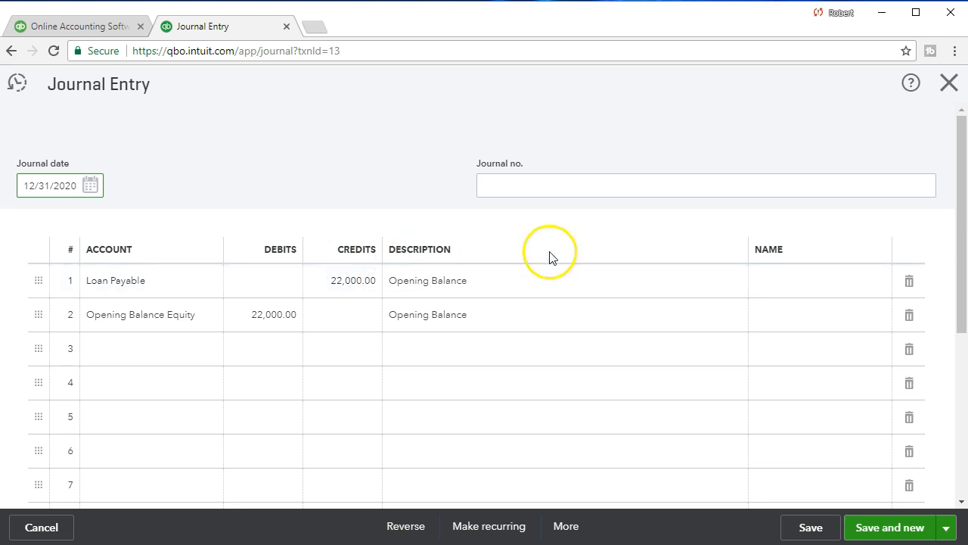
pyautogui.click(948, 84)
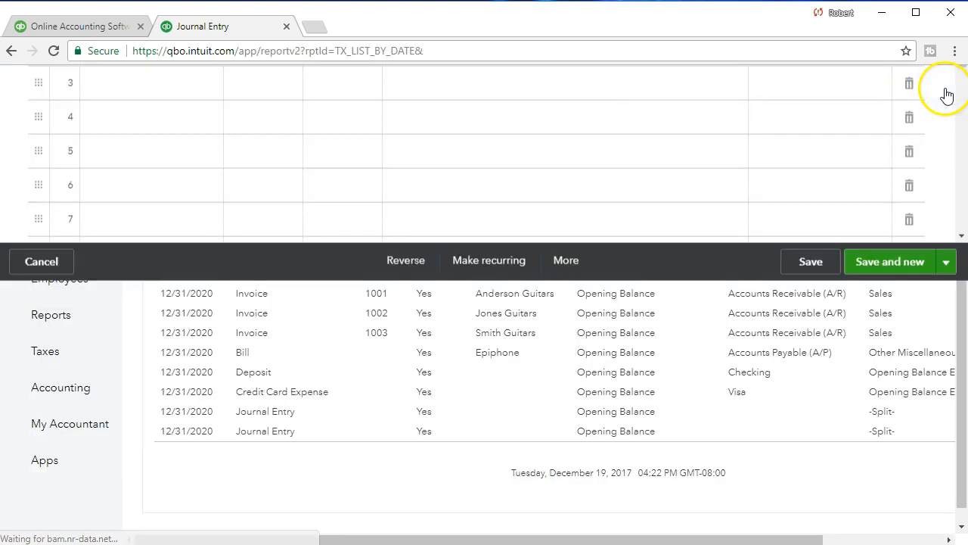
# - Export the Transaction List by Date report to Excel
pyautogui.hscroll(3, 874, 317)
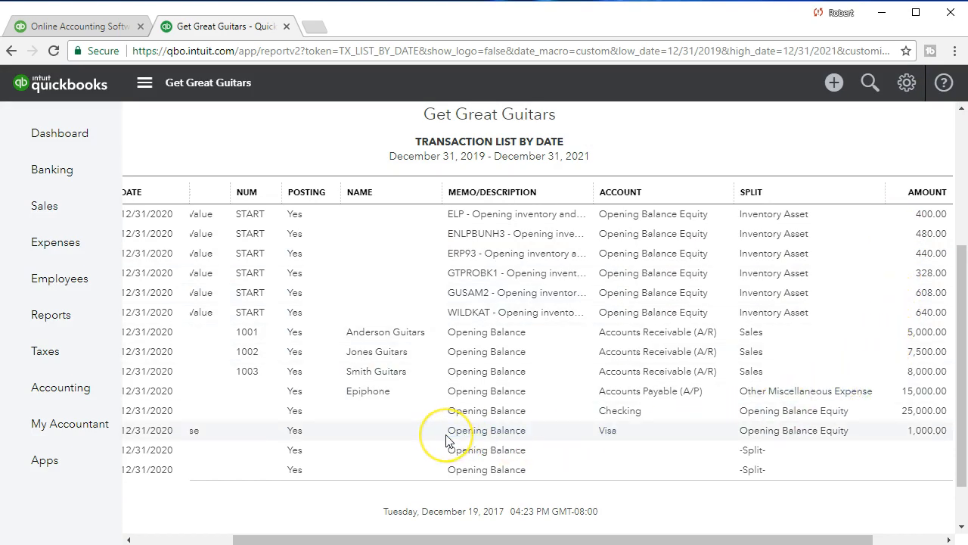
pyautogui.scroll(1, 446, 441)
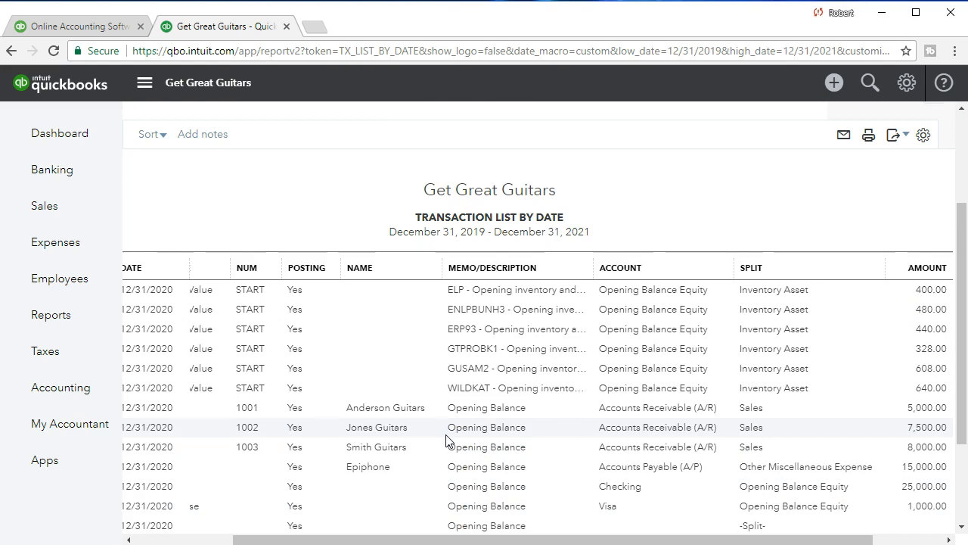
pyautogui.scroll(1, 446, 441)
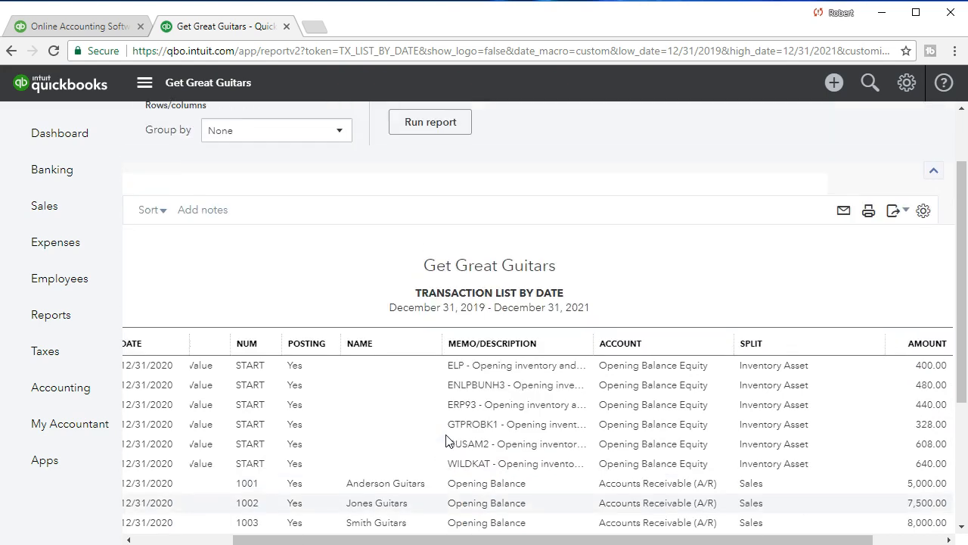
pyautogui.click(907, 217)
pyautogui.click(865, 238)
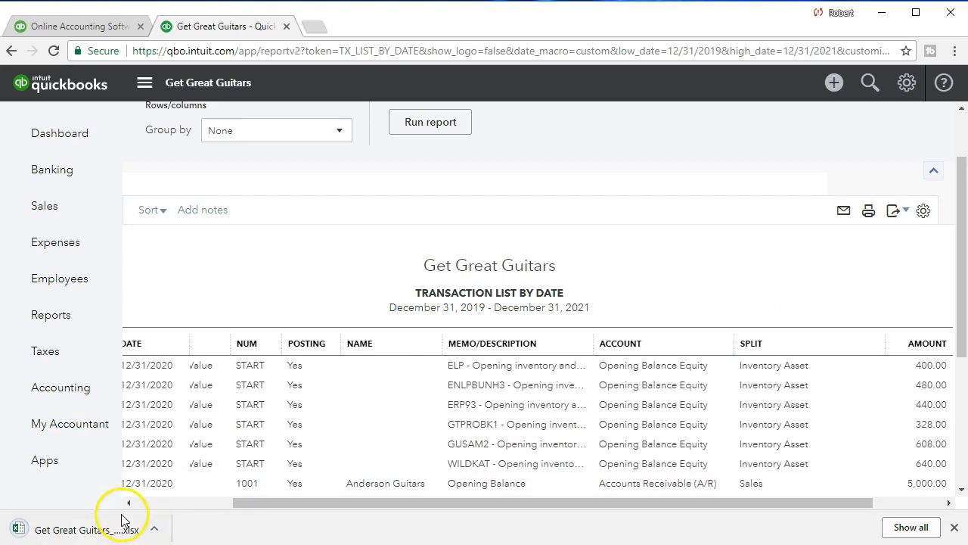
# - Open the downloaded report workbook in Excel and widen the Amount column to fit its values
pyautogui.click(68, 532)
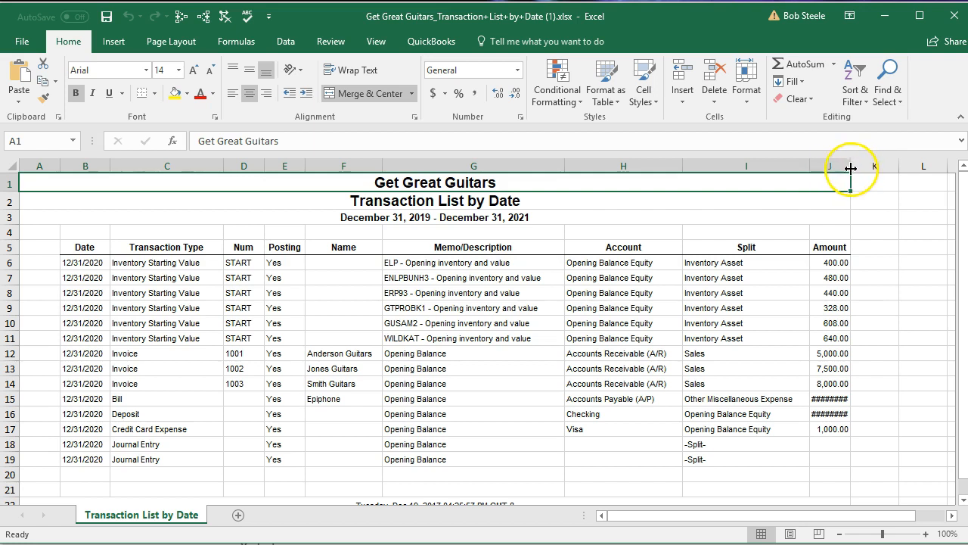
pyautogui.moveTo(852, 166); pyautogui.dragTo(861, 165)
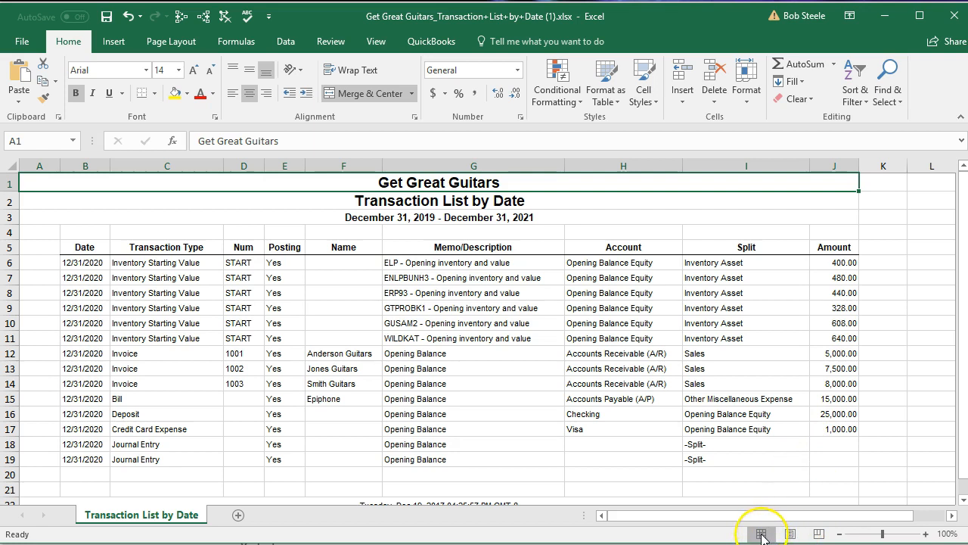
# - Check how the sheet splits across pages in Page Layout and Page Break Preview, and return to Normal view
pyautogui.click(786, 535)
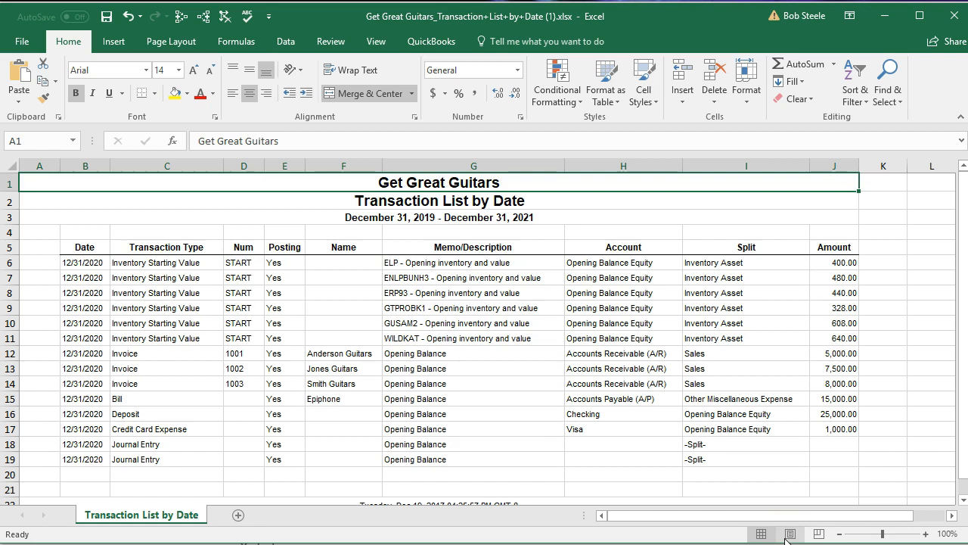
pyautogui.click(788, 534)
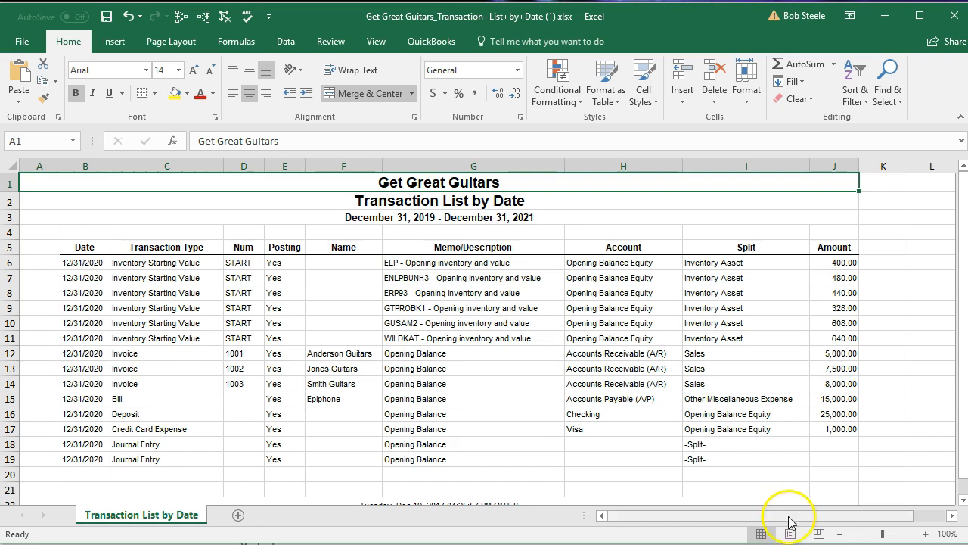
pyautogui.click(790, 535)
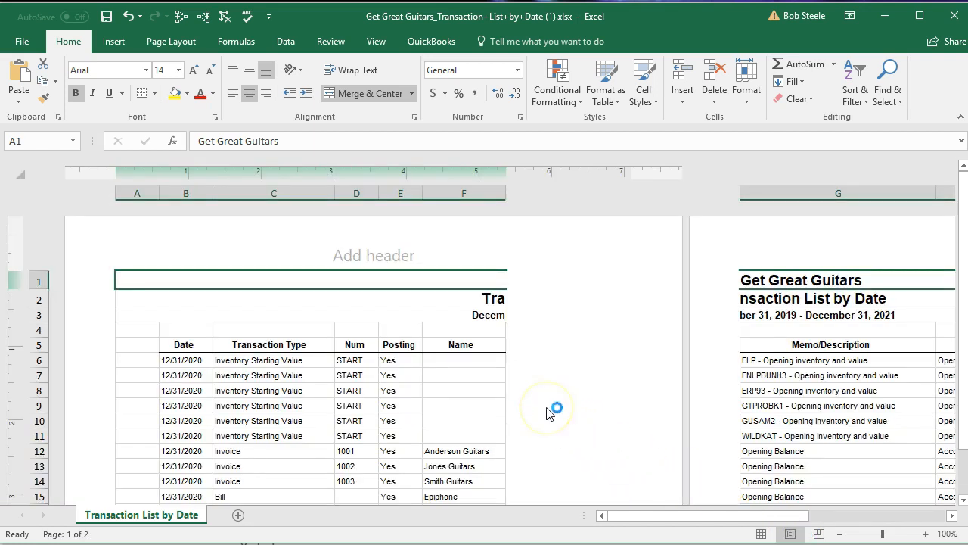
pyautogui.click(818, 534)
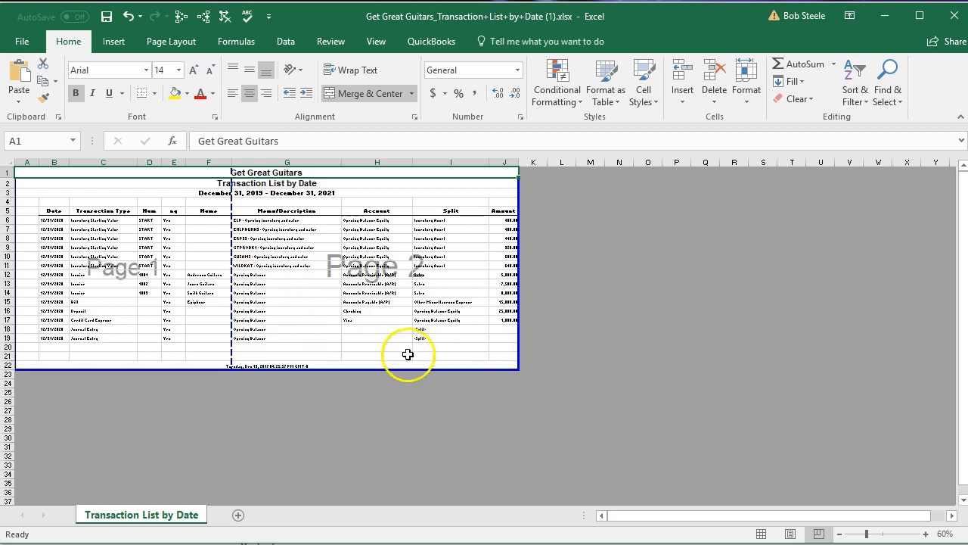
pyautogui.click(760, 534)
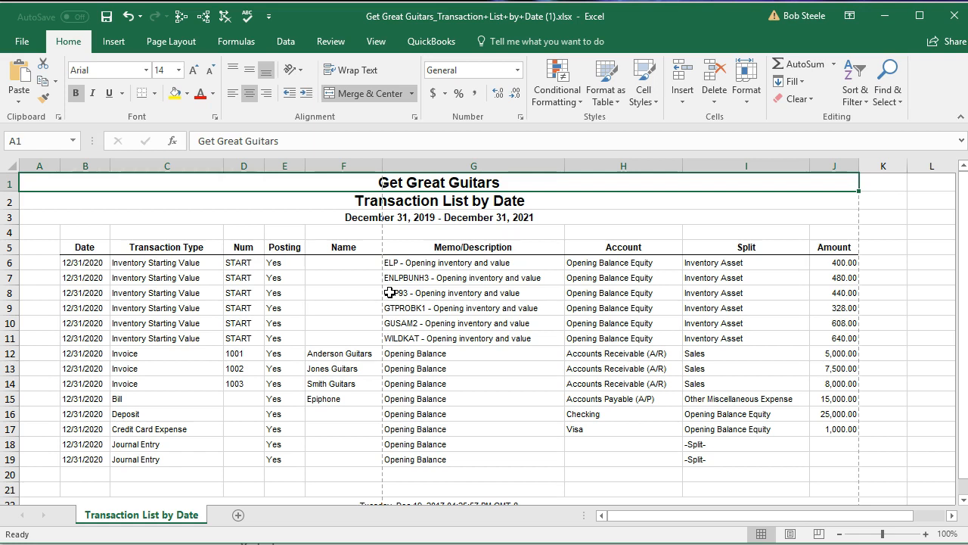
pyautogui.click(345, 304)
pyautogui.click(428, 305)
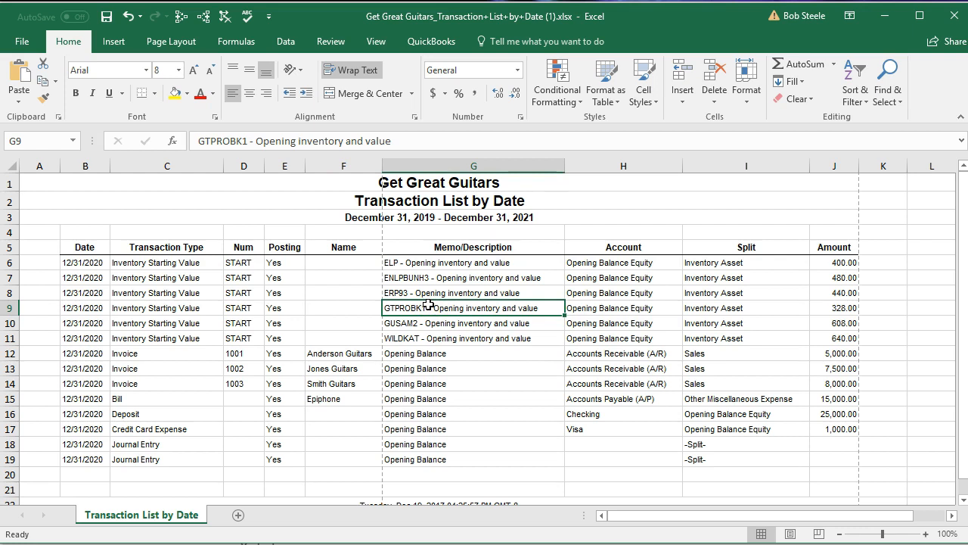
pyautogui.click(417, 302)
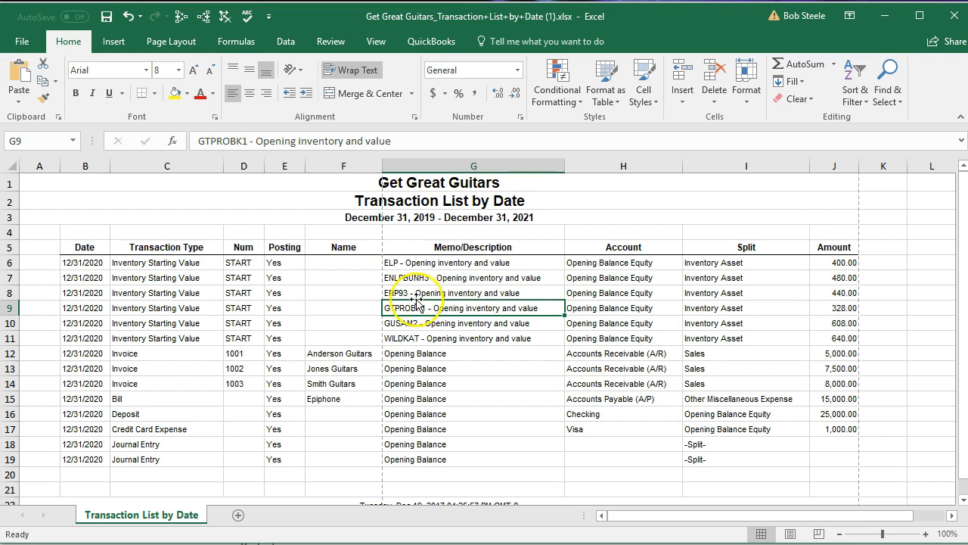
pyautogui.click(346, 298)
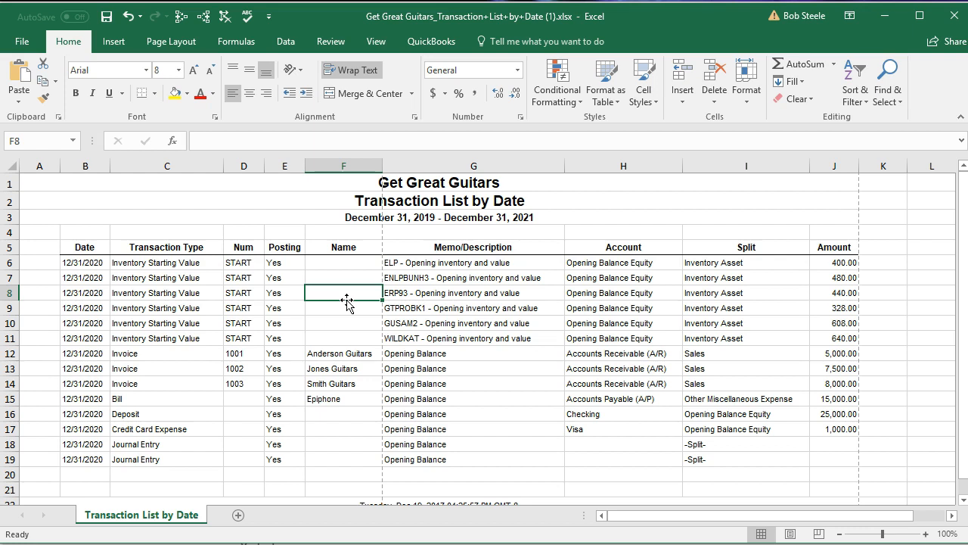
# - Set the page orientation of the Transaction List by Date sheet to Landscape and check the page break
pyautogui.click(181, 56)
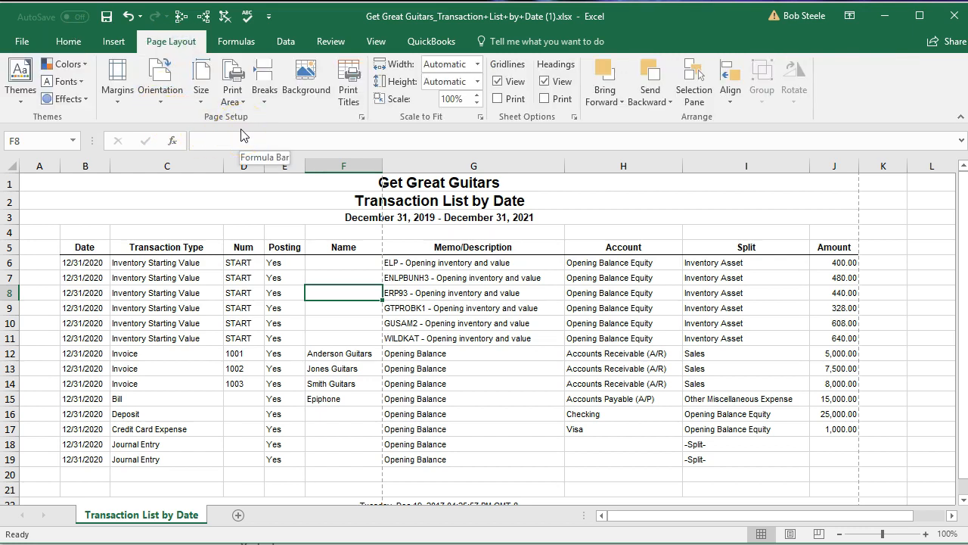
pyautogui.click(170, 106)
pyautogui.click(169, 106)
pyautogui.click(168, 127)
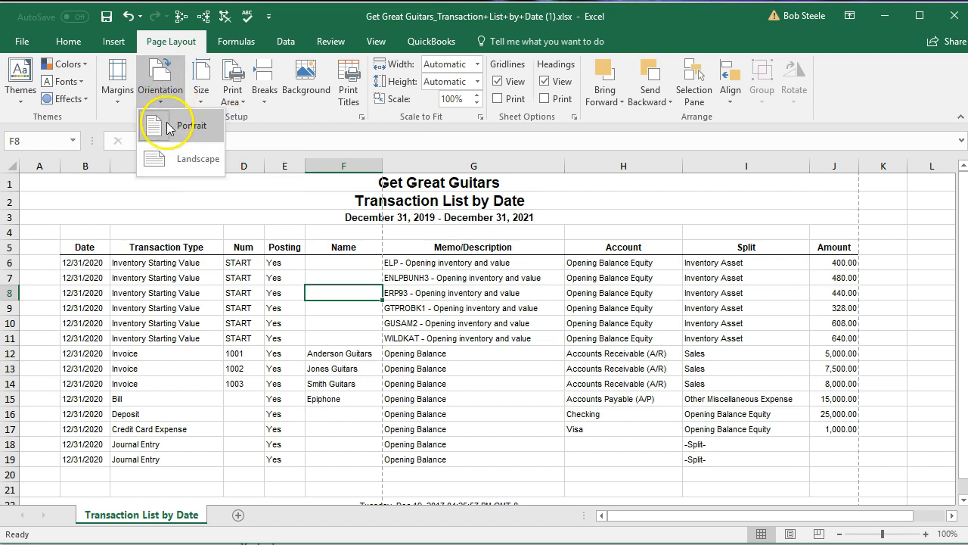
pyautogui.click(195, 160)
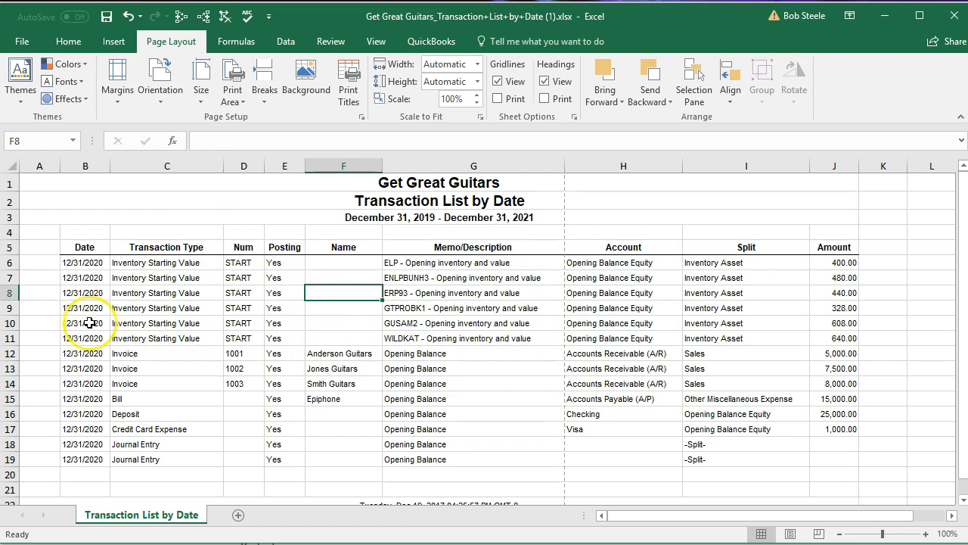
pyautogui.scroll(-4, 30, 333)
pyautogui.scroll(5, 31, 335)
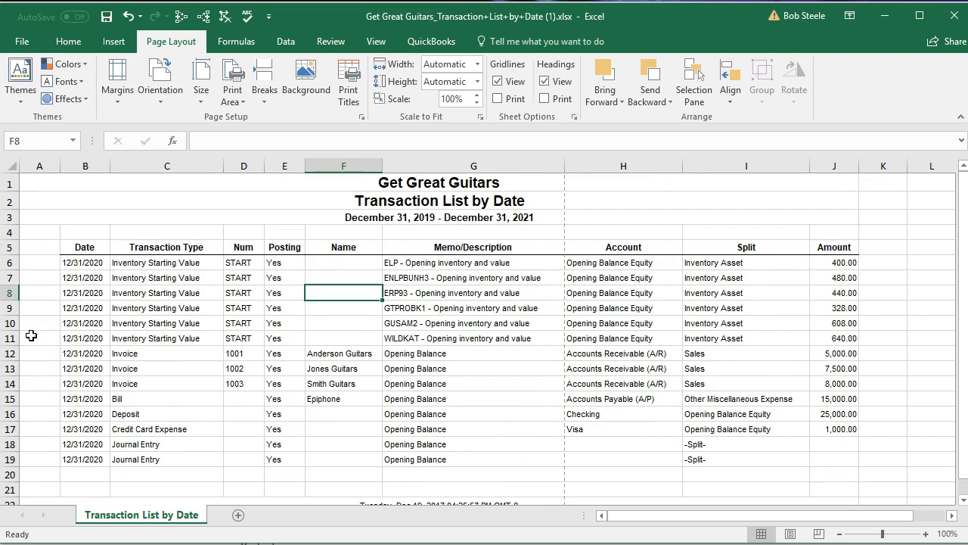
# - Try to delete the blank column A before the Date column
pyautogui.click(35, 166)
pyautogui.click(36, 197)
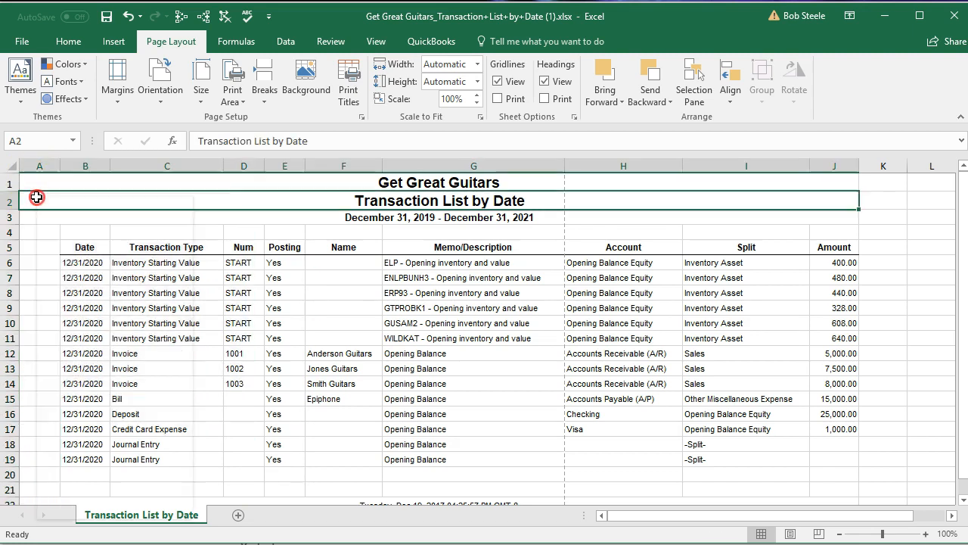
pyautogui.rightClick(36, 198)
pyautogui.click(29, 259)
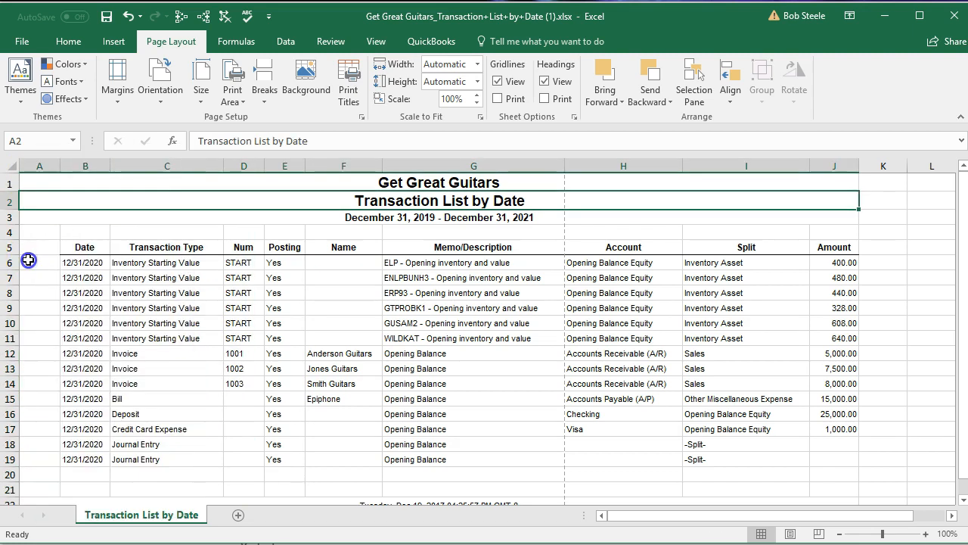
pyautogui.click(84, 201)
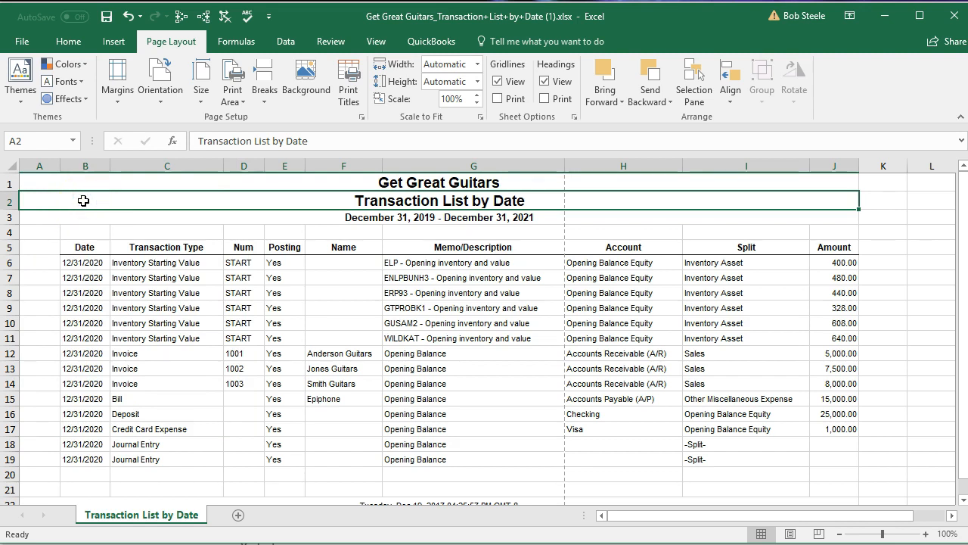
pyautogui.click(44, 162)
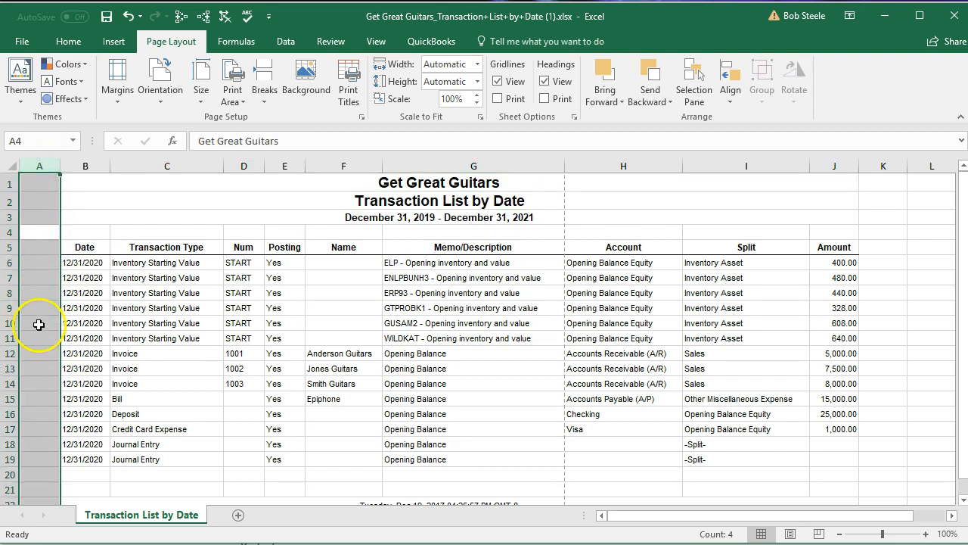
pyautogui.rightClick(44, 330)
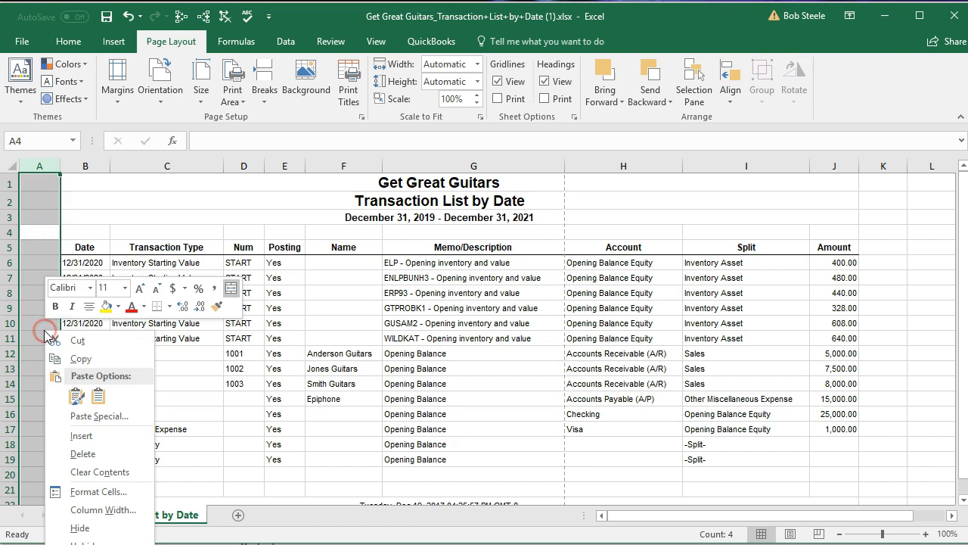
pyautogui.click(82, 454)
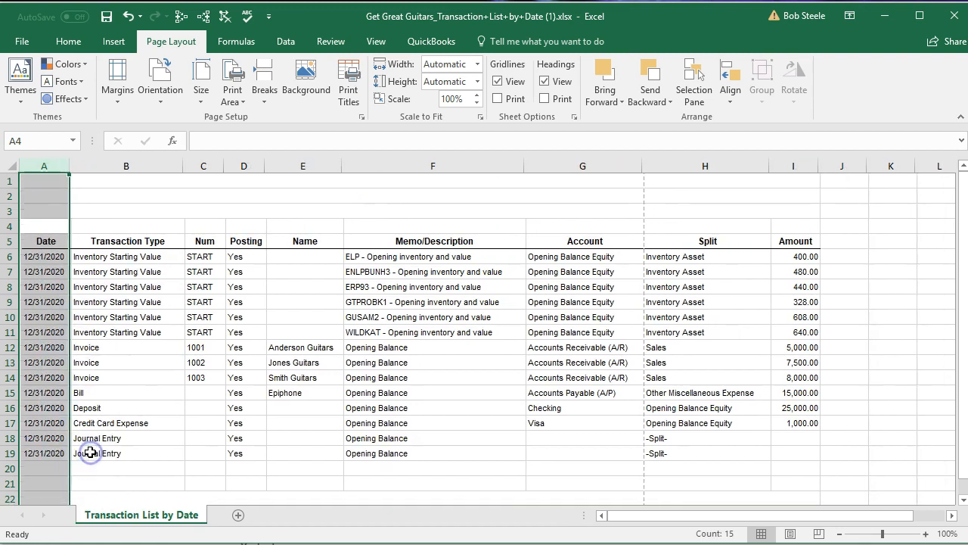
# - Undo the deletion of column A to restore the merged report titles
pyautogui.click(139, 433)
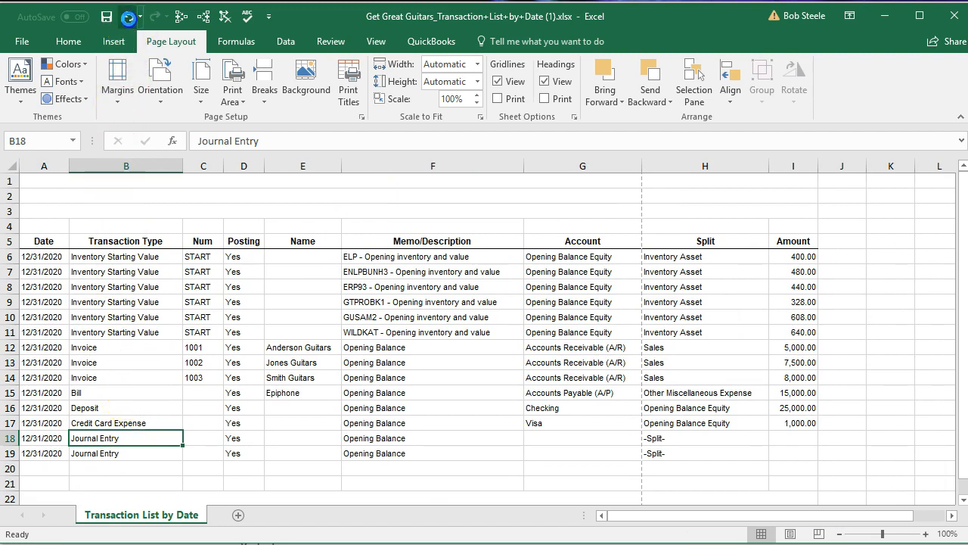
pyautogui.click(128, 17)
pyautogui.click(154, 306)
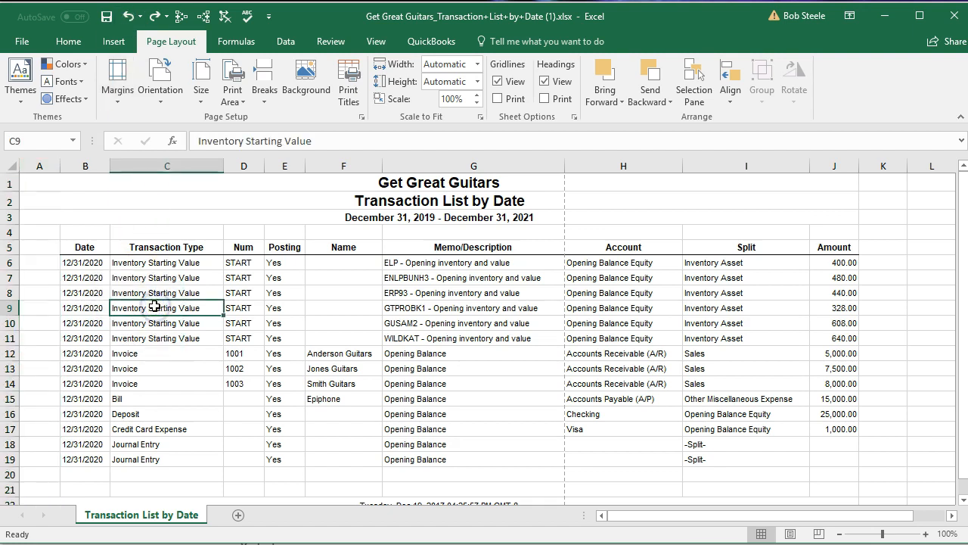
# - Preview the printout of the Transaction List by Date sheet and check its orientation and scaling options
pyautogui.click(352, 182)
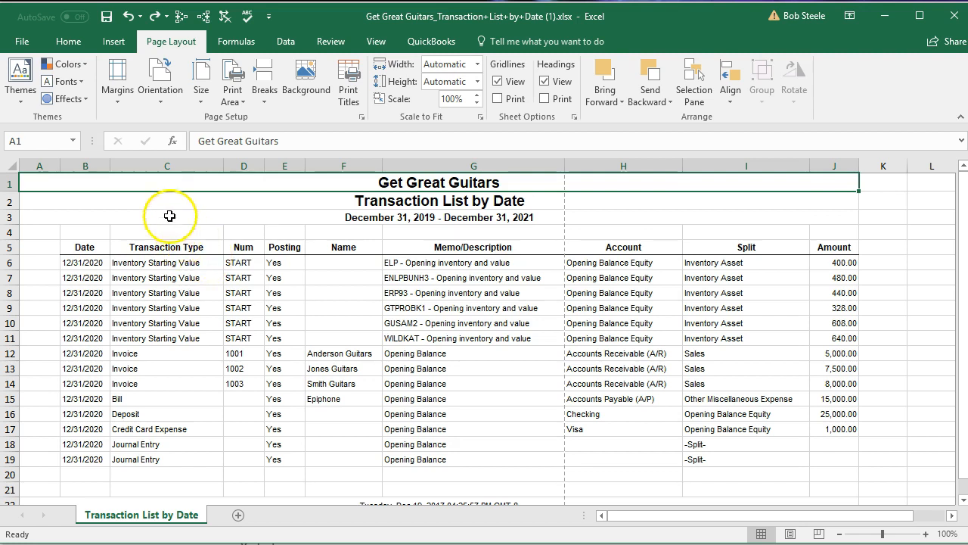
pyautogui.click(22, 46)
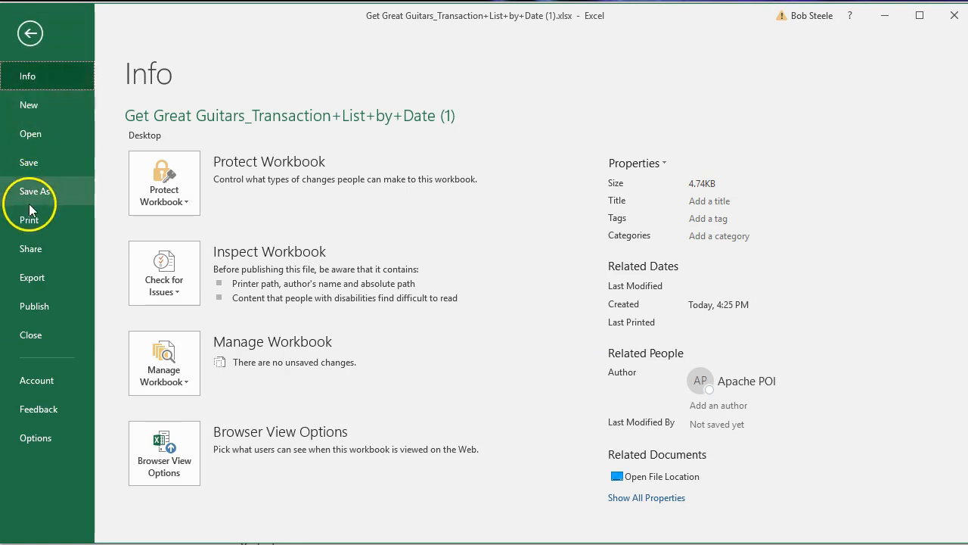
pyautogui.click(55, 222)
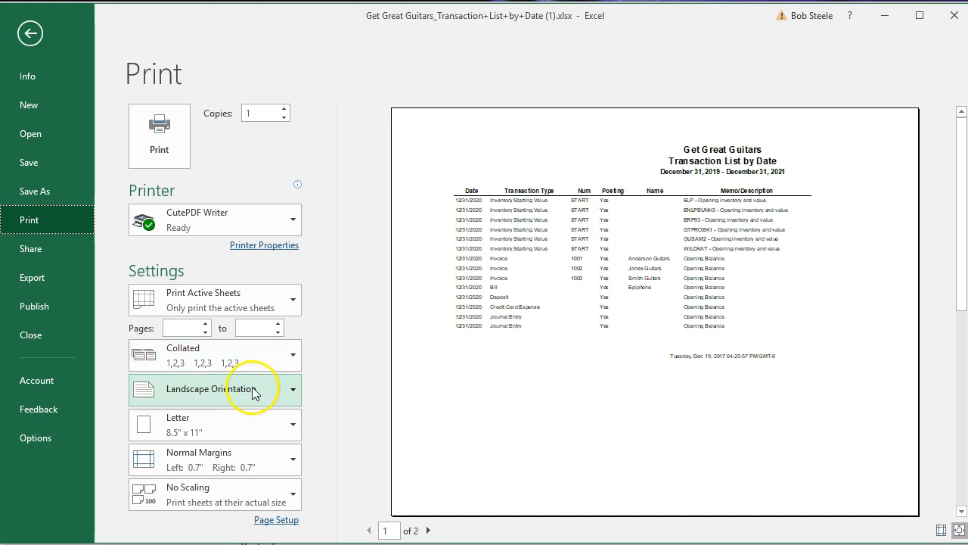
pyautogui.click(292, 389)
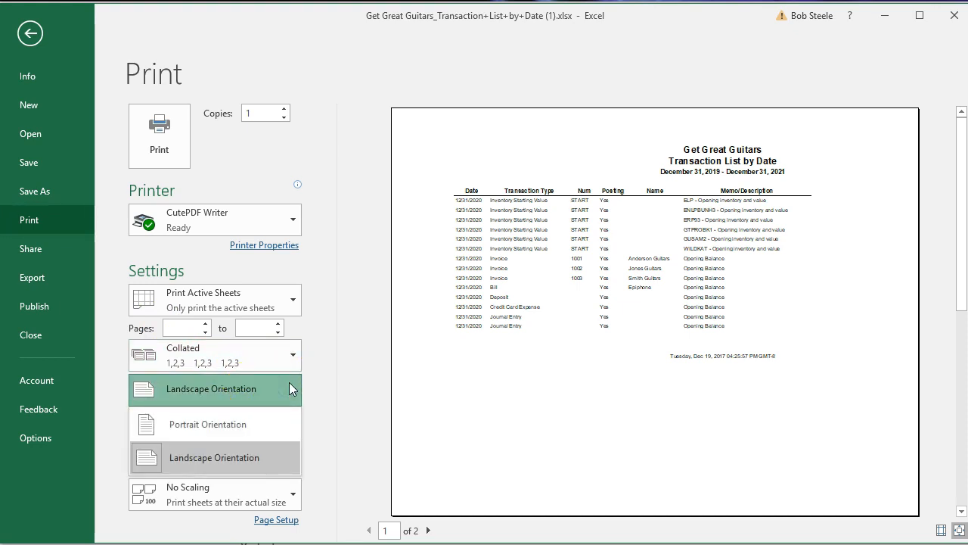
pyautogui.click(292, 389)
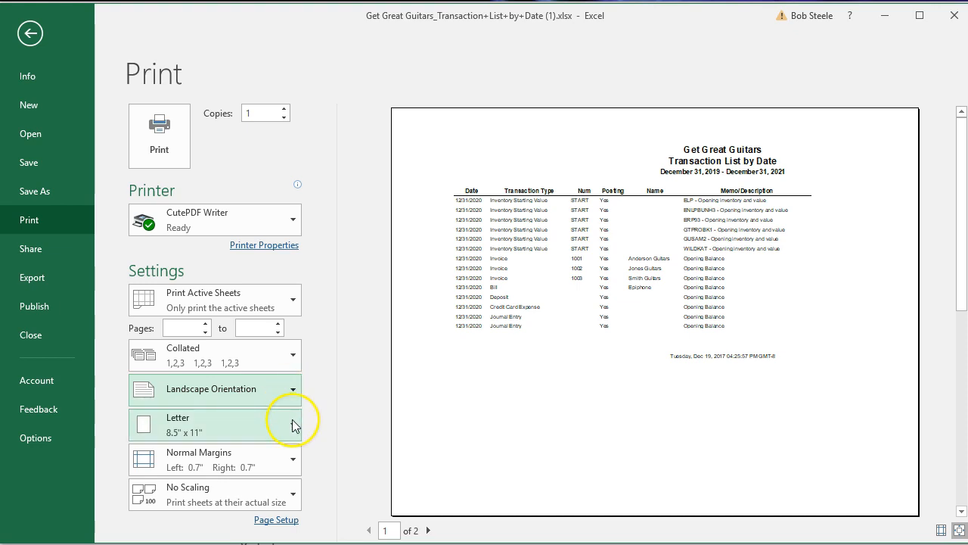
pyautogui.click(294, 495)
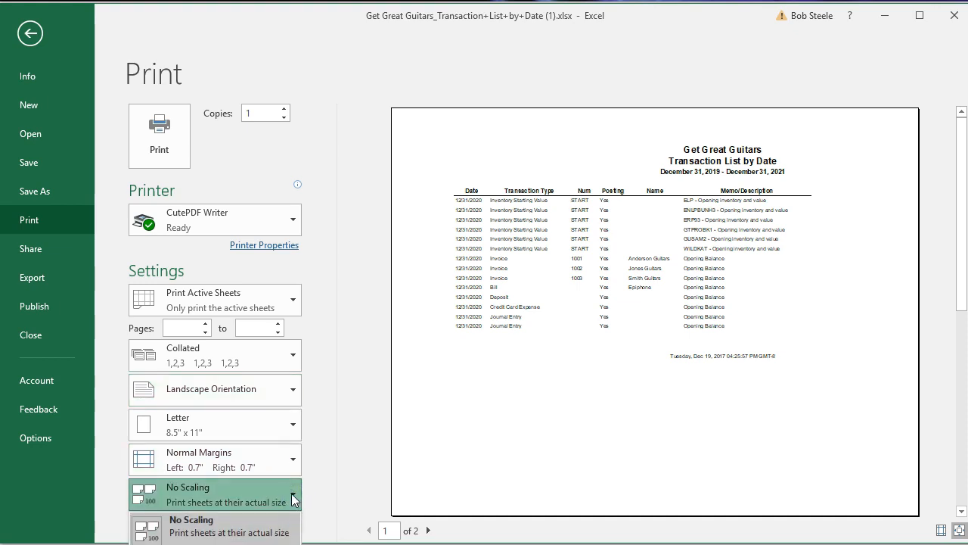
pyautogui.click(294, 498)
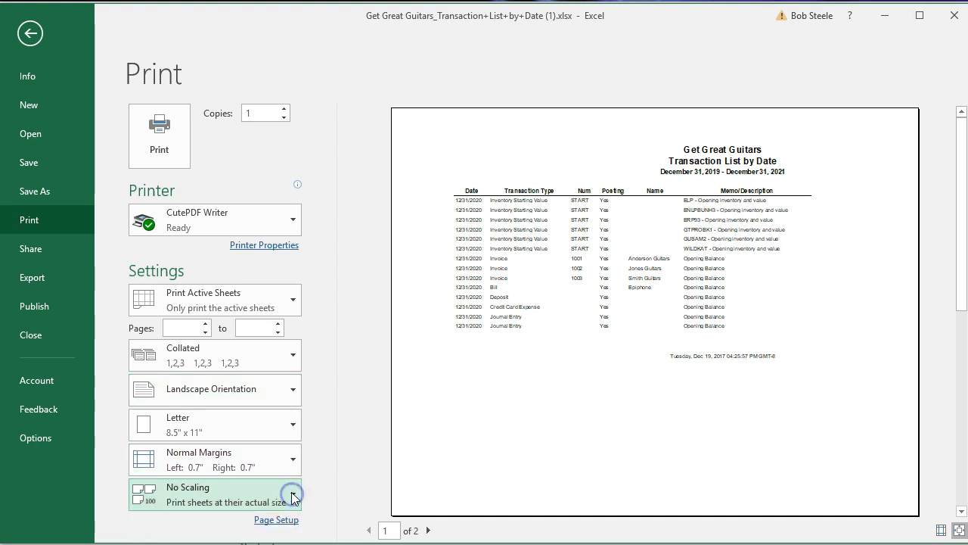
# - Shorten the Excel window so the full list of scaling options fits on screen, and set the print scaling to Fit Sheet on One Page
pyautogui.moveTo(648, 9); pyautogui.dragTo(638, 0)
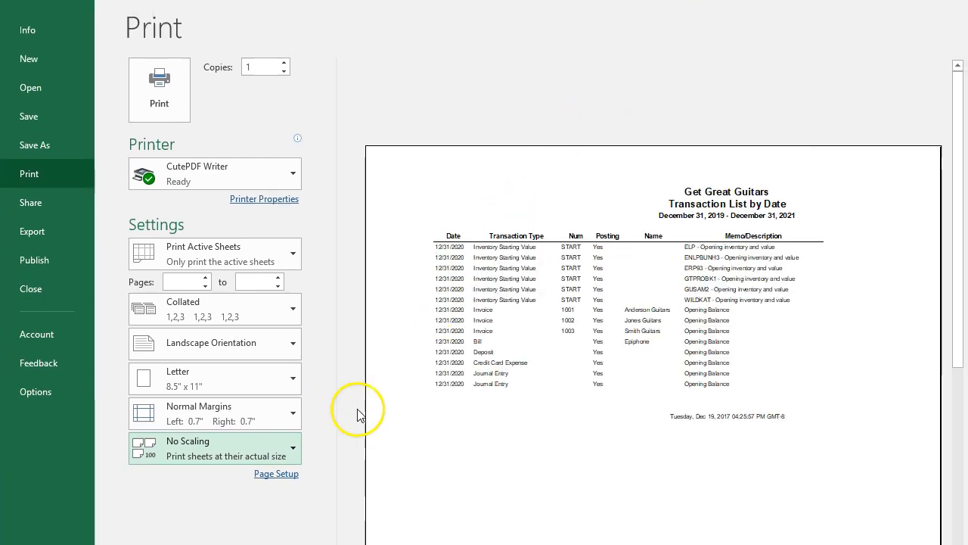
pyautogui.click(291, 448)
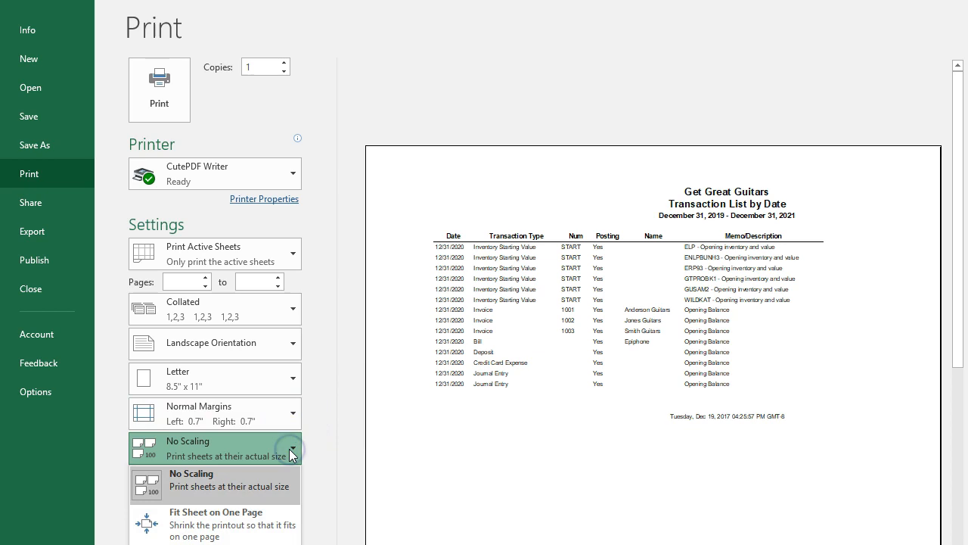
pyautogui.click(342, 447)
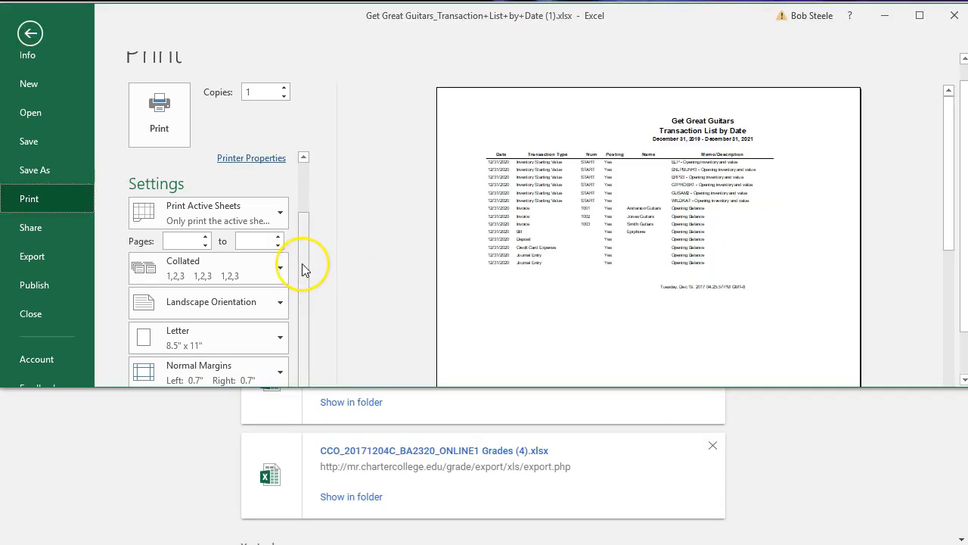
pyautogui.moveTo(303, 270); pyautogui.dragTo(296, 328)
pyautogui.scroll(-2, 296, 328)
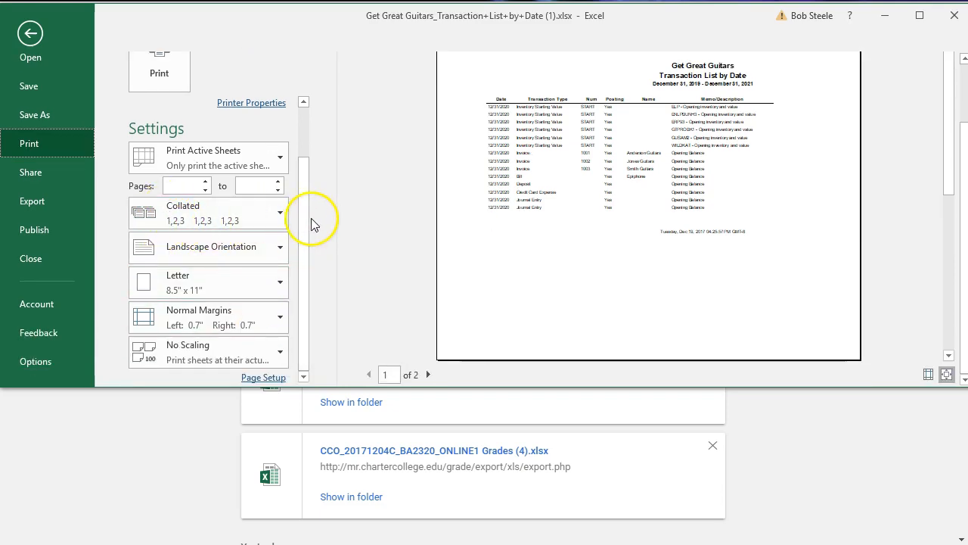
pyautogui.click(393, 204)
pyautogui.click(226, 356)
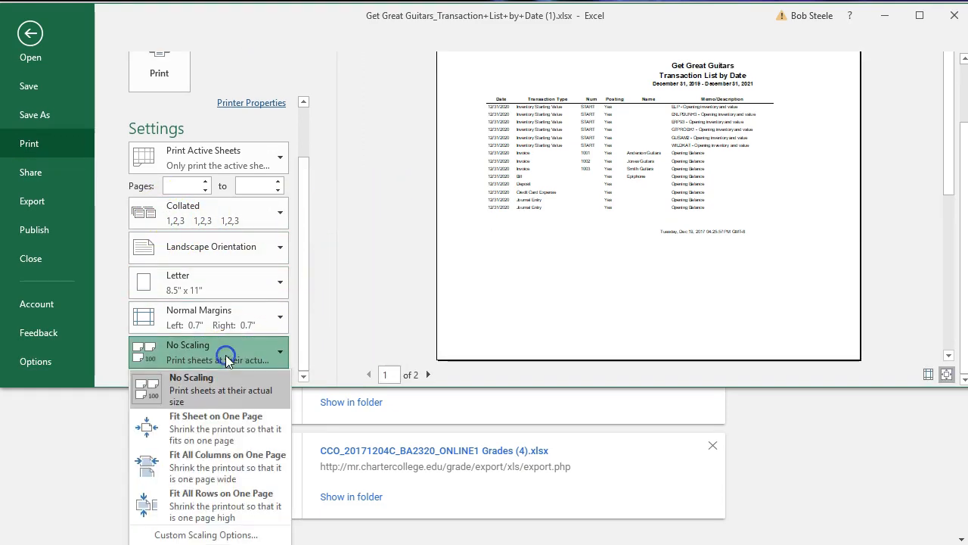
pyautogui.click(223, 430)
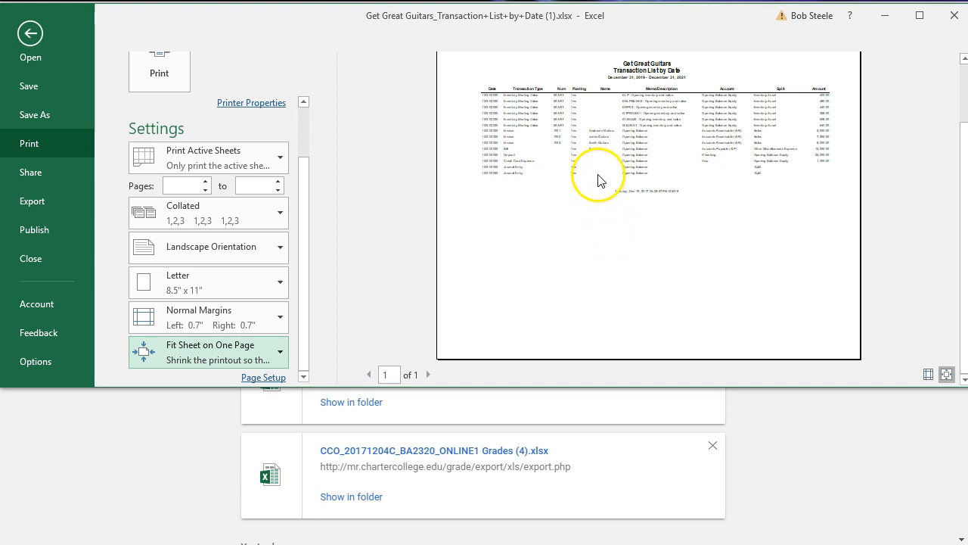
# - Set the print scaling to Fit All Columns on One Page, enlarge the window again and return to the worksheet
pyautogui.click(280, 358)
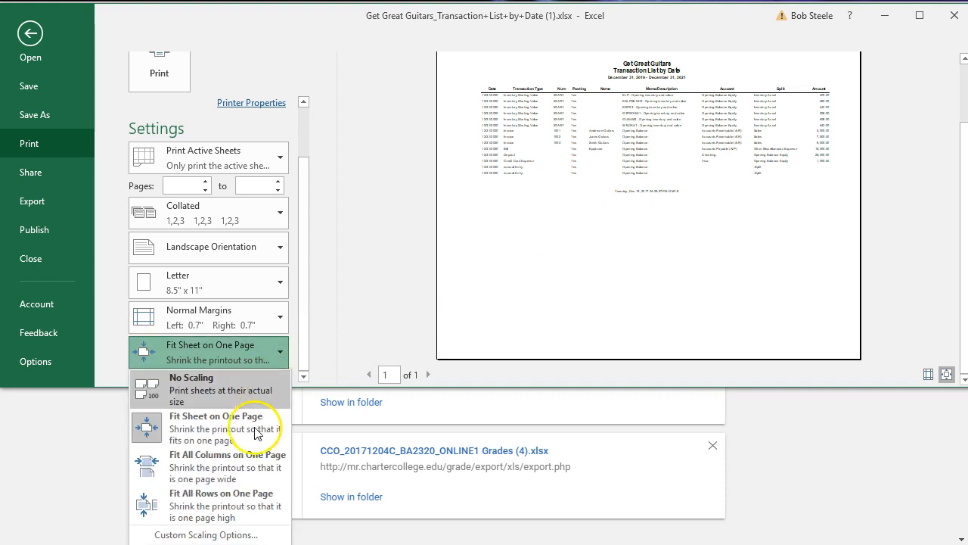
pyautogui.click(230, 475)
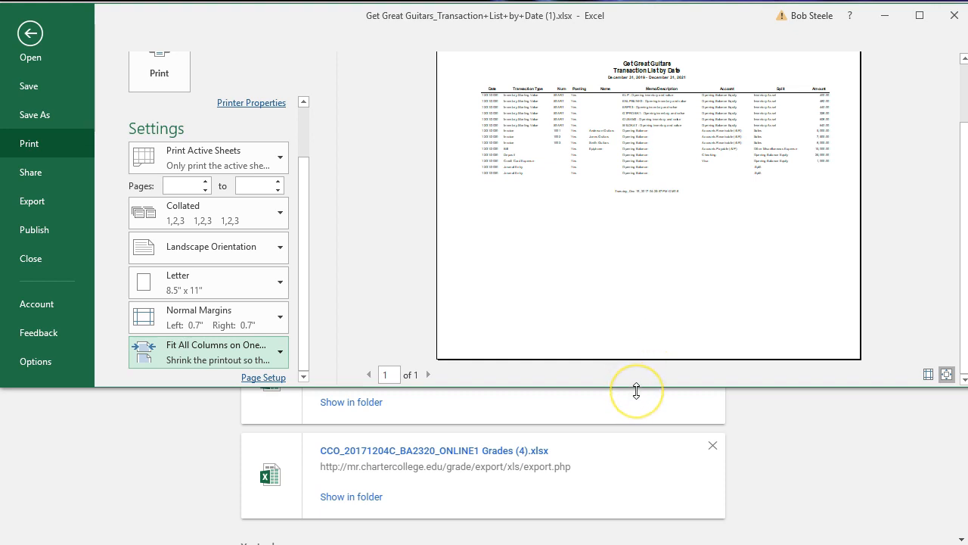
pyautogui.moveTo(636, 390); pyautogui.dragTo(636, 520)
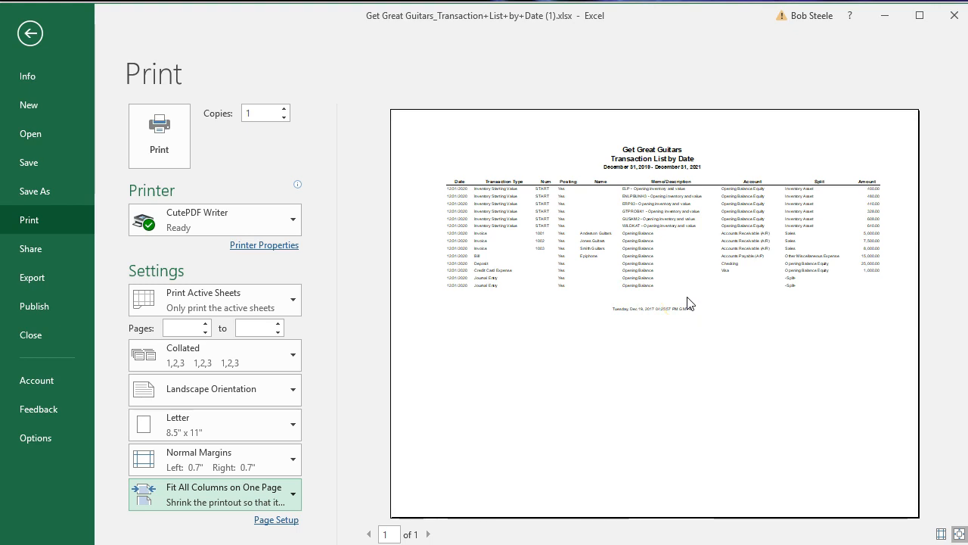
pyautogui.click(28, 32)
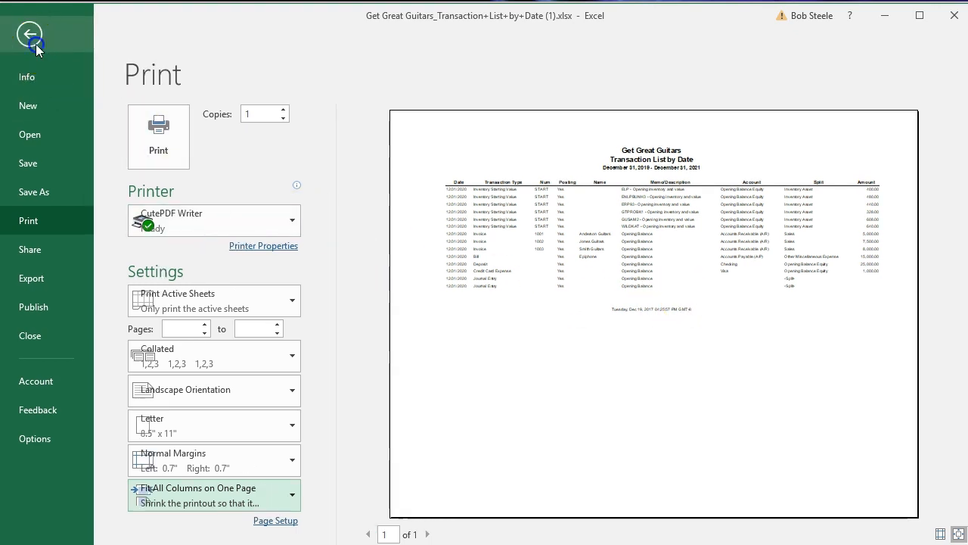
pyautogui.click(393, 294)
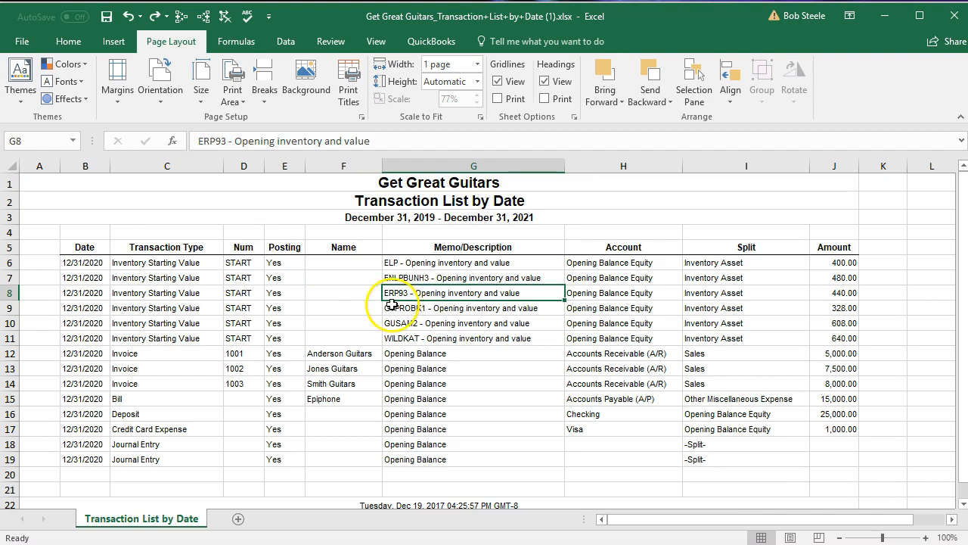
pyautogui.click(284, 164)
pyautogui.click(243, 160)
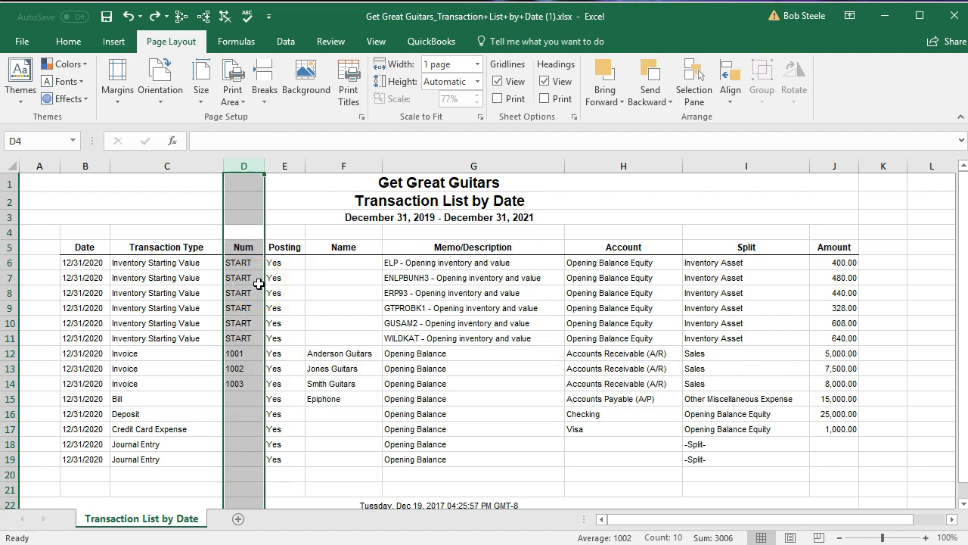
pyautogui.click(165, 339)
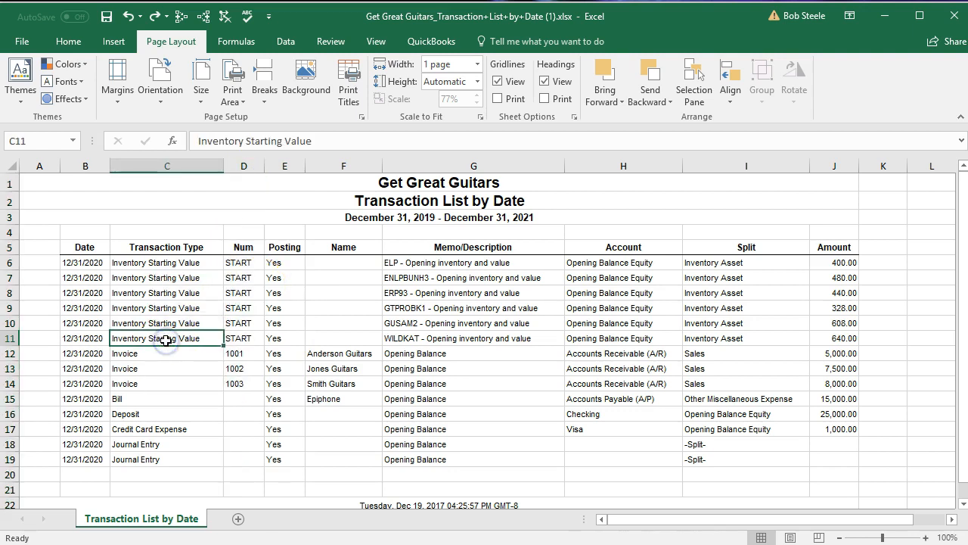
# - Save the workbook as Get Great Guitars_Transaction+List+by+Date (1).xlsx in the Excel Docs 6 folder
pyautogui.click(26, 44)
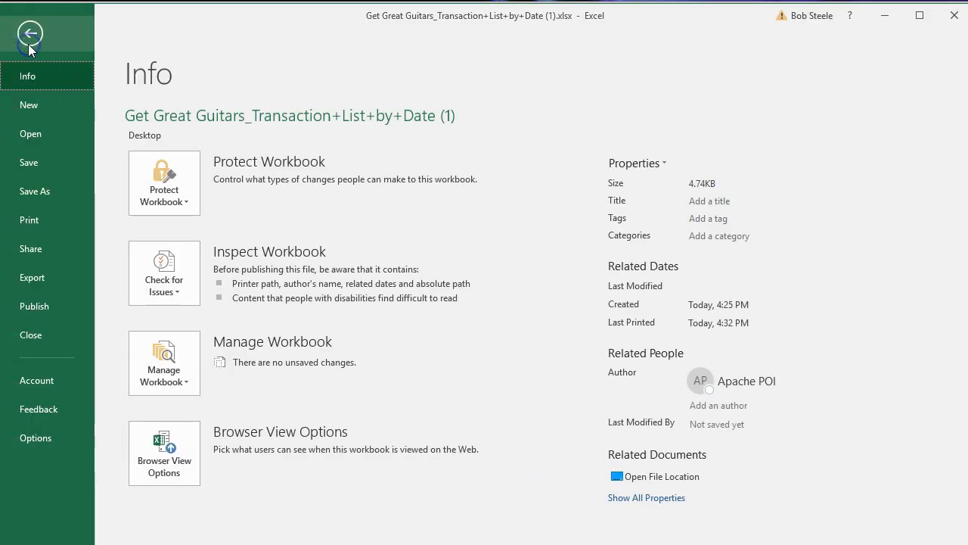
pyautogui.click(42, 190)
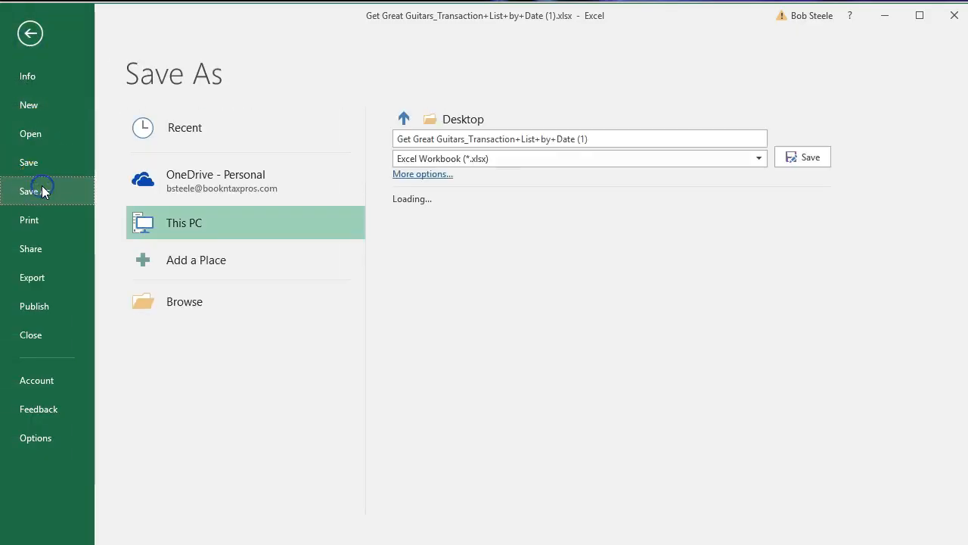
pyautogui.click(152, 295)
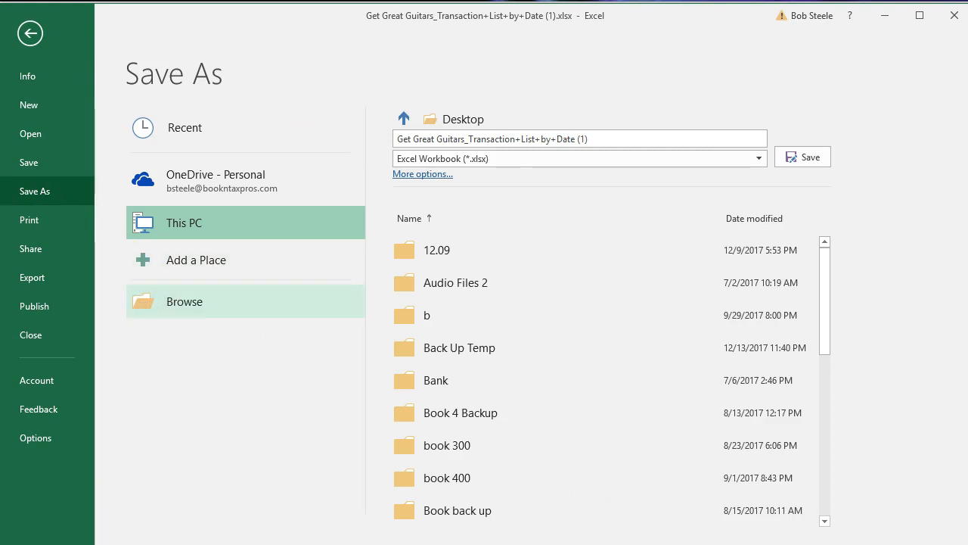
pyautogui.doubleClick(175, 106)
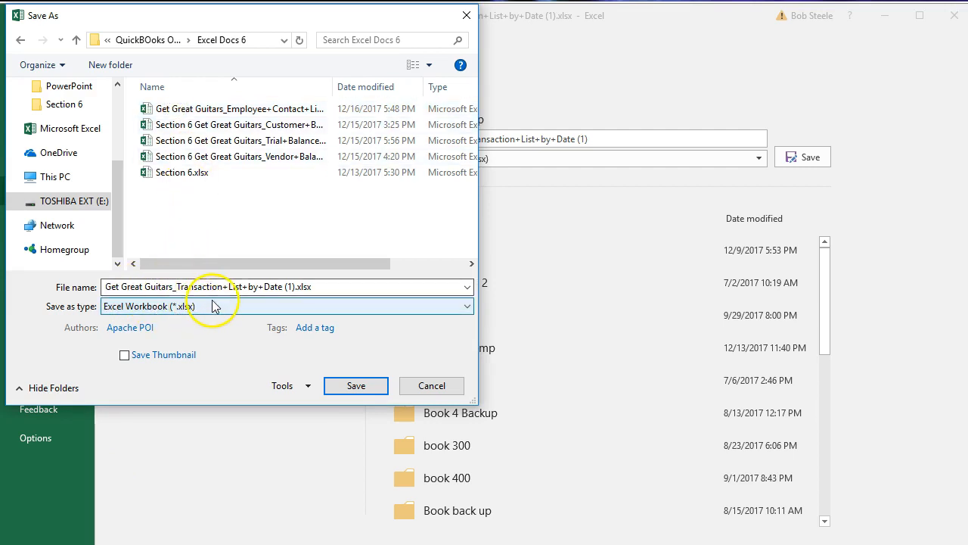
pyautogui.click(244, 291)
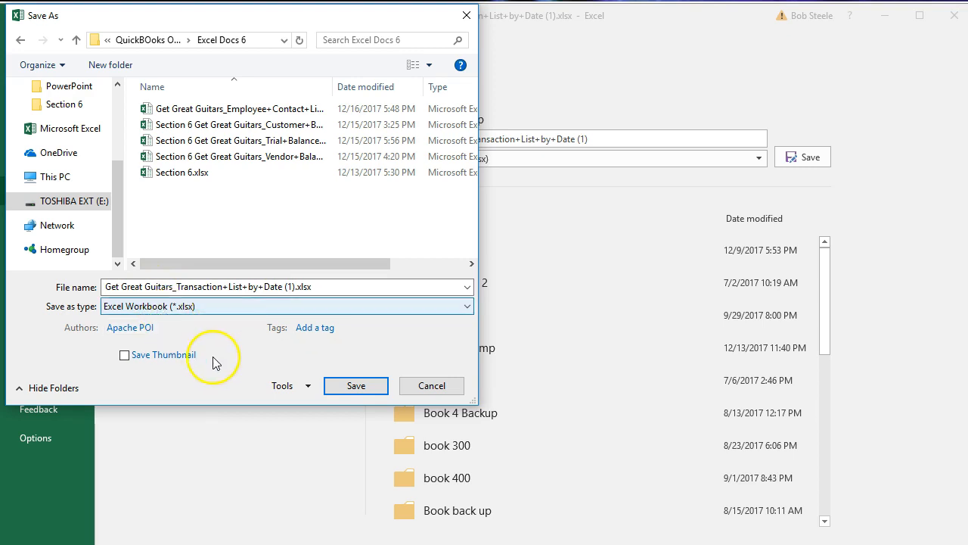
pyautogui.click(355, 385)
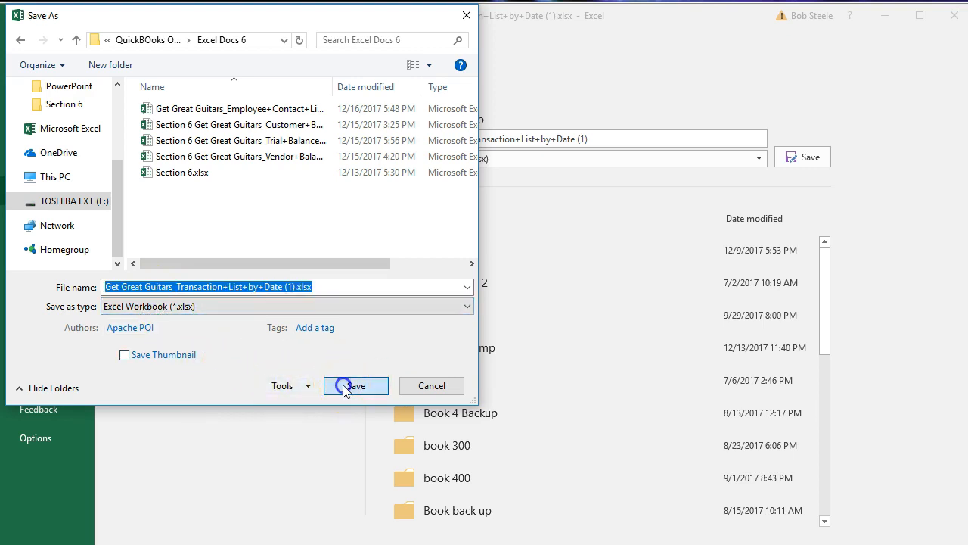